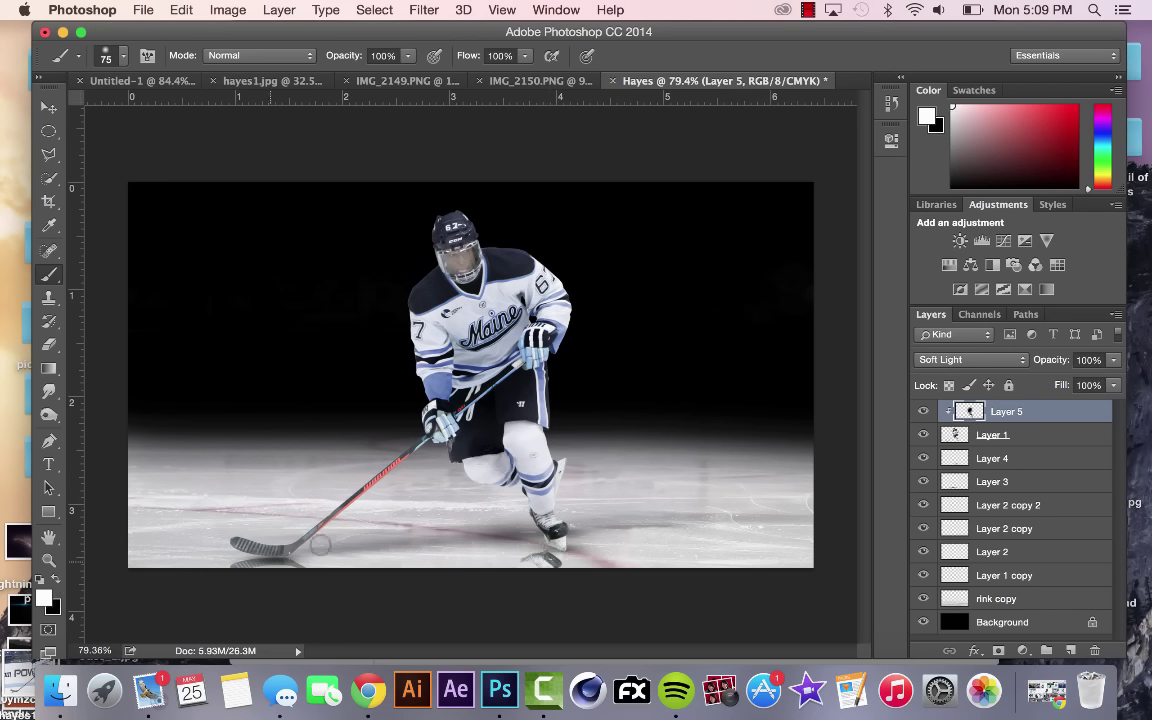
# Step: Add a clipped layer above Layer 5, brush white highlights over the player, set it to Overlay and erase the highlights over the face
pyautogui.click(1070, 651)
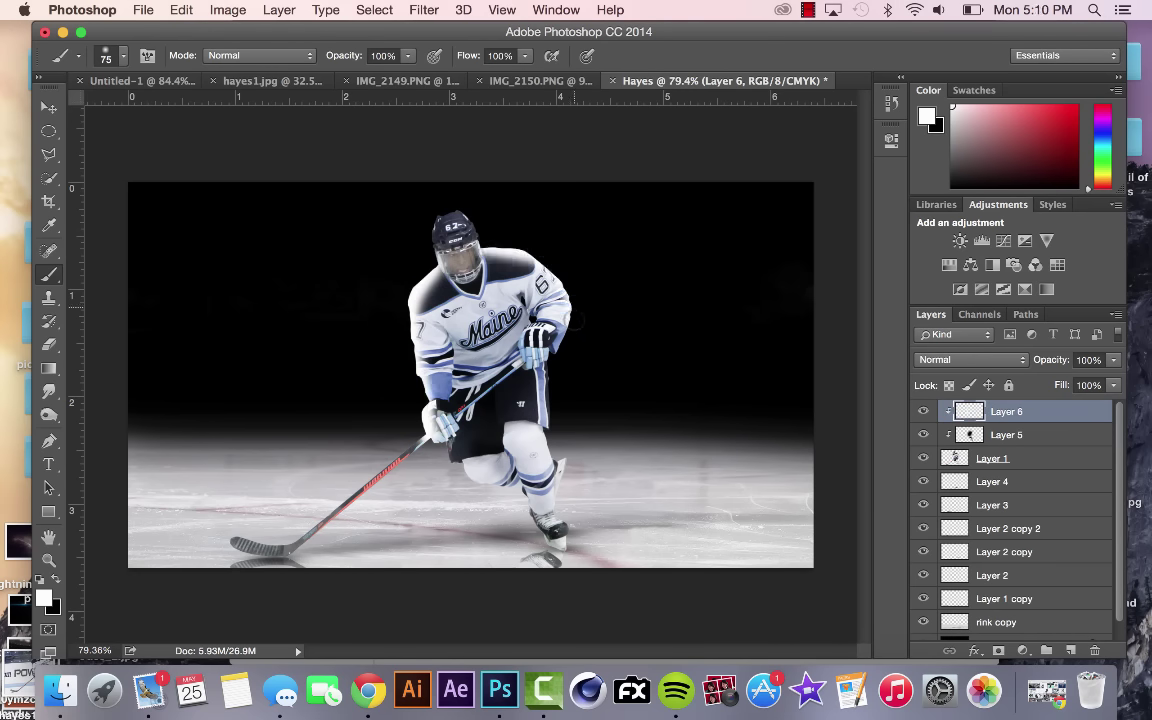
pyautogui.click(945, 359)
pyautogui.click(950, 563)
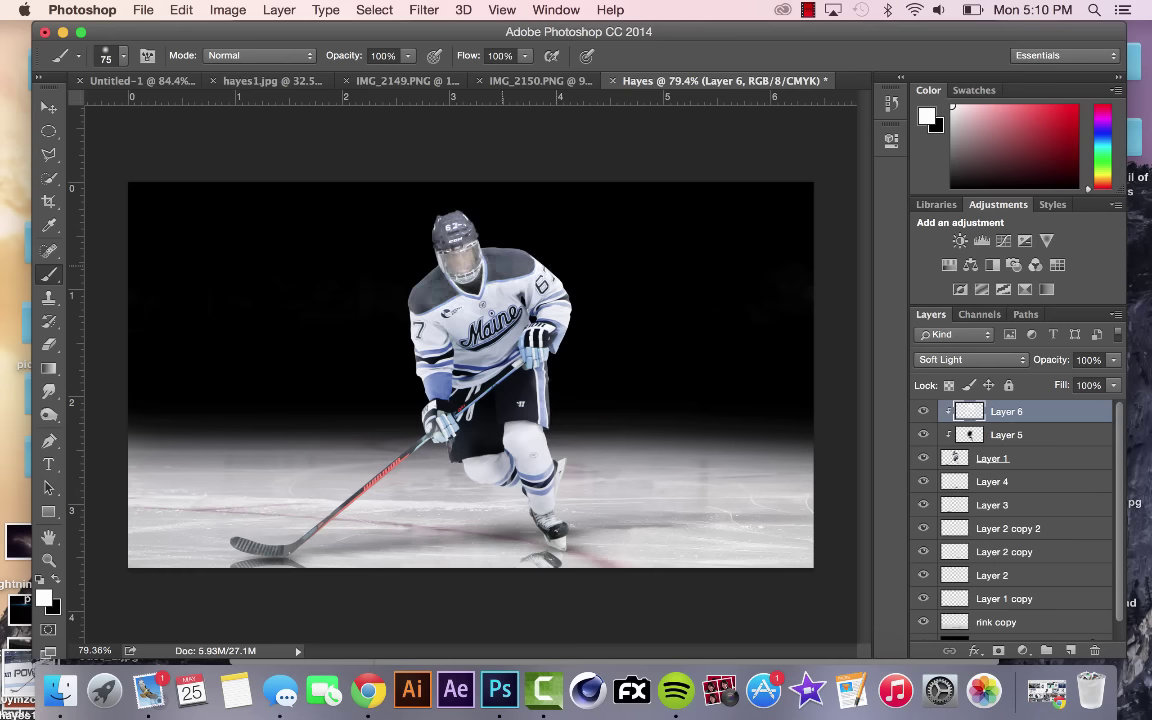
pyautogui.click(945, 359)
pyautogui.click(940, 345)
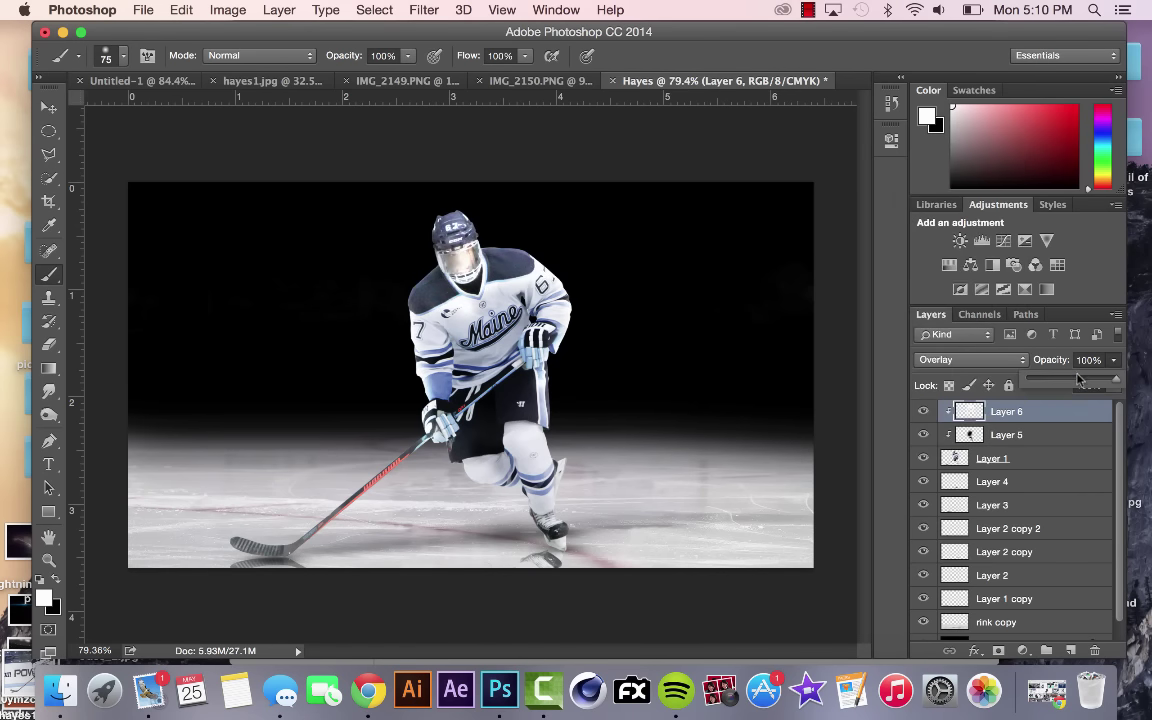
pyautogui.click(57, 345)
pyautogui.click(463, 249)
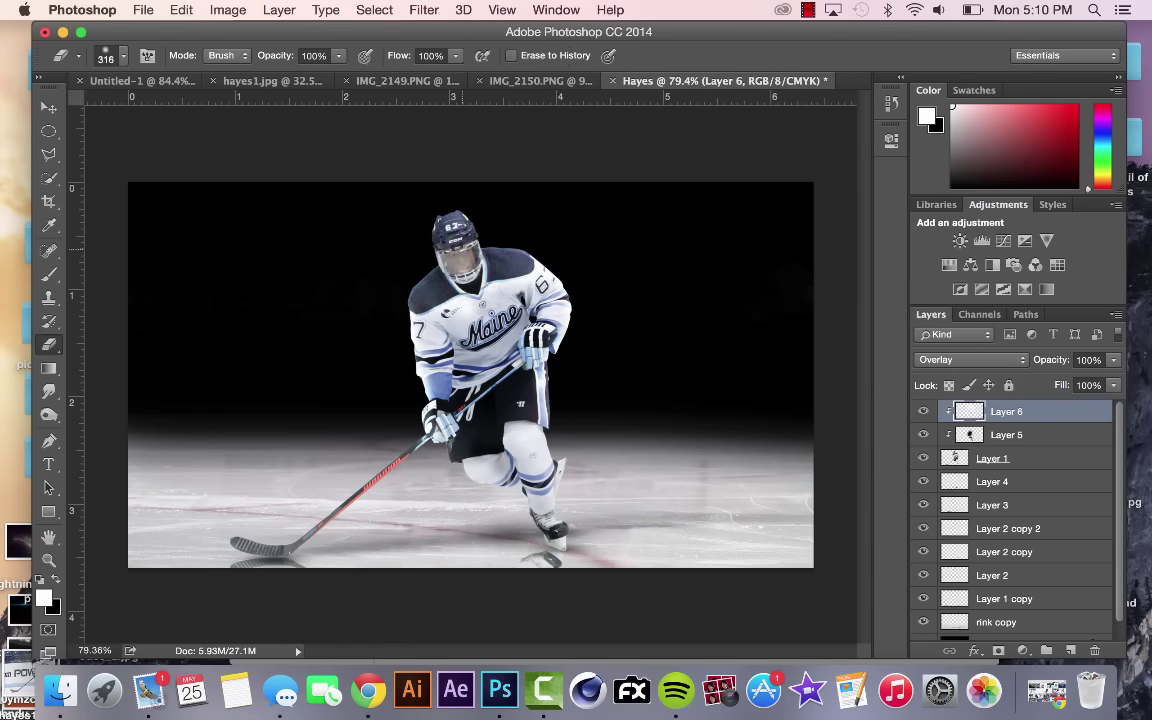
# Step: Add a reversed black-to-white Gradient Map adjustment above all layers and set its blend mode to Overlay
pyautogui.click(1047, 289)
pyautogui.click(970, 359)
pyautogui.click(935, 641)
pyautogui.click(630, 229)
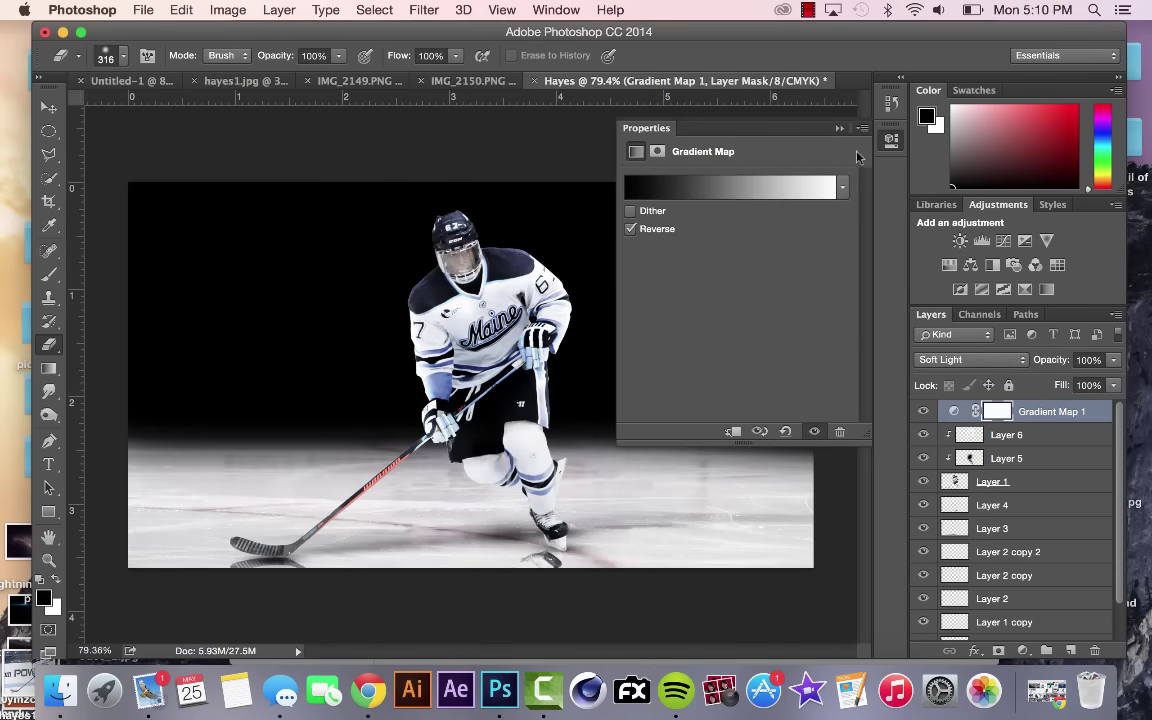
pyautogui.click(970, 359)
pyautogui.click(940, 340)
pyautogui.click(839, 128)
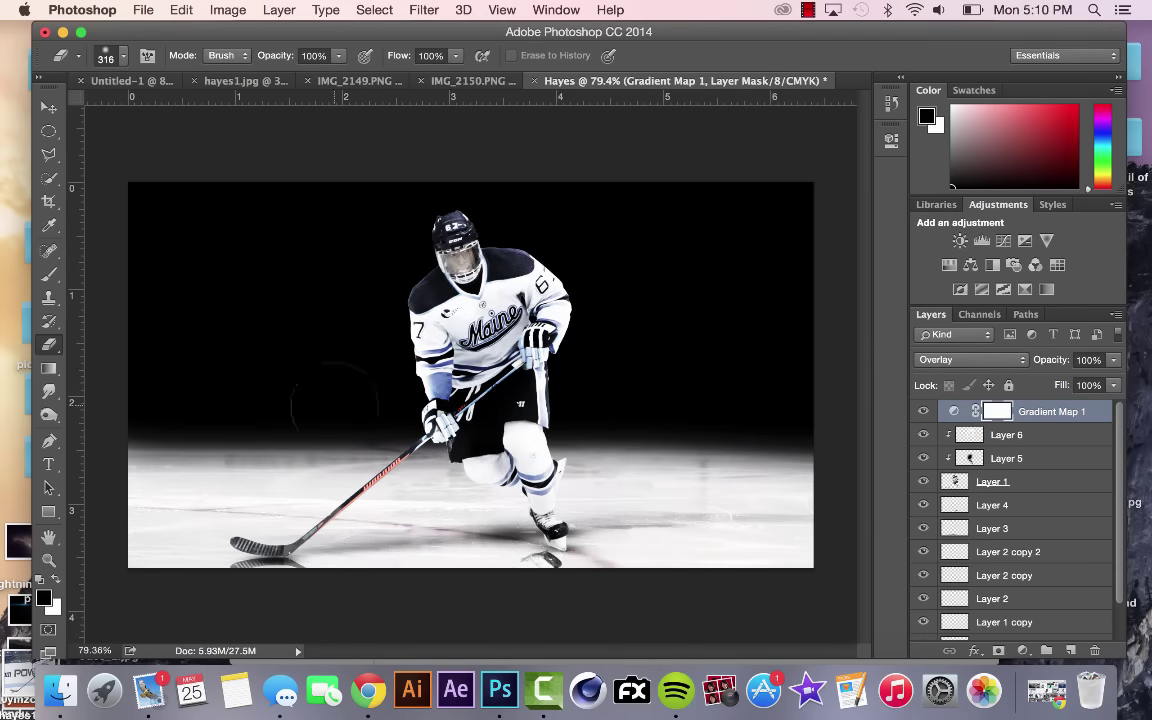
# Step: Open the Courts, Rinks, Fields folder on the desktop and examine the image previews for a suitable arena background
pyautogui.moveTo(1067, 27); pyautogui.dragTo(966, 27)
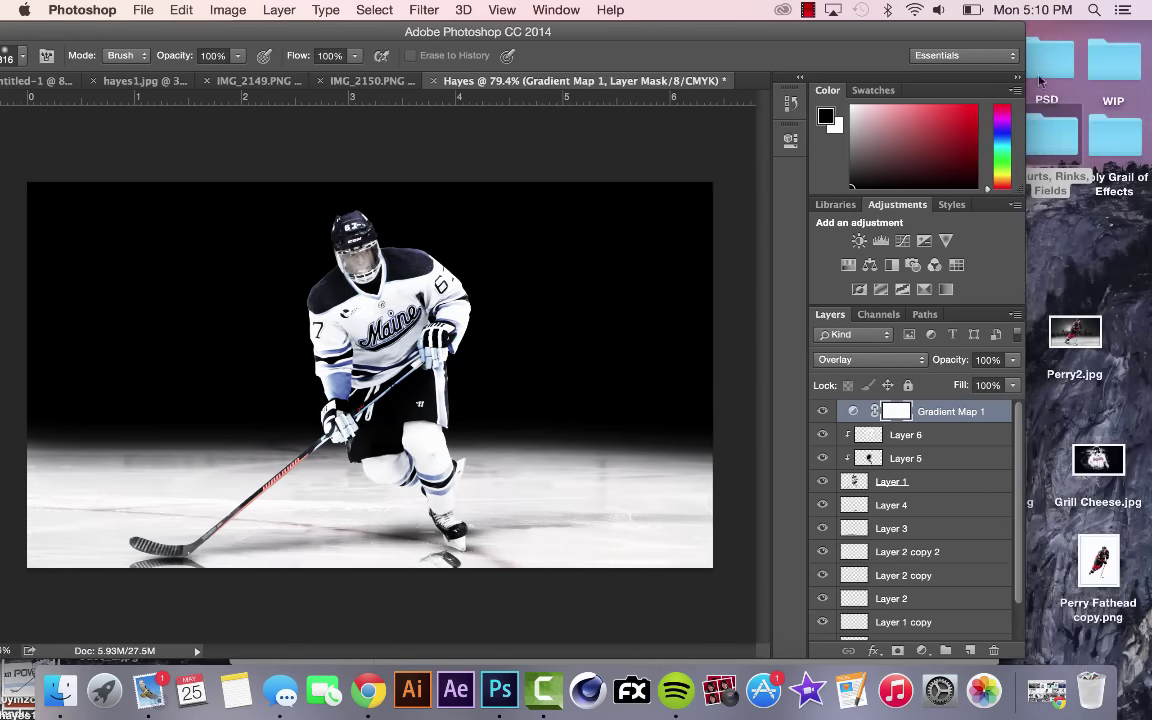
pyautogui.doubleClick(1057, 133)
pyautogui.press('Up')
pyautogui.press('Up')
pyautogui.press('Down')
pyautogui.press('Down')
pyautogui.press('Down')
pyautogui.press('Down')
pyautogui.press('Down')
pyautogui.press('Down')
pyautogui.press('Down')
pyautogui.press('Down')
pyautogui.press('Down')
pyautogui.press('Down')
pyautogui.press('Down')
pyautogui.press('Down')
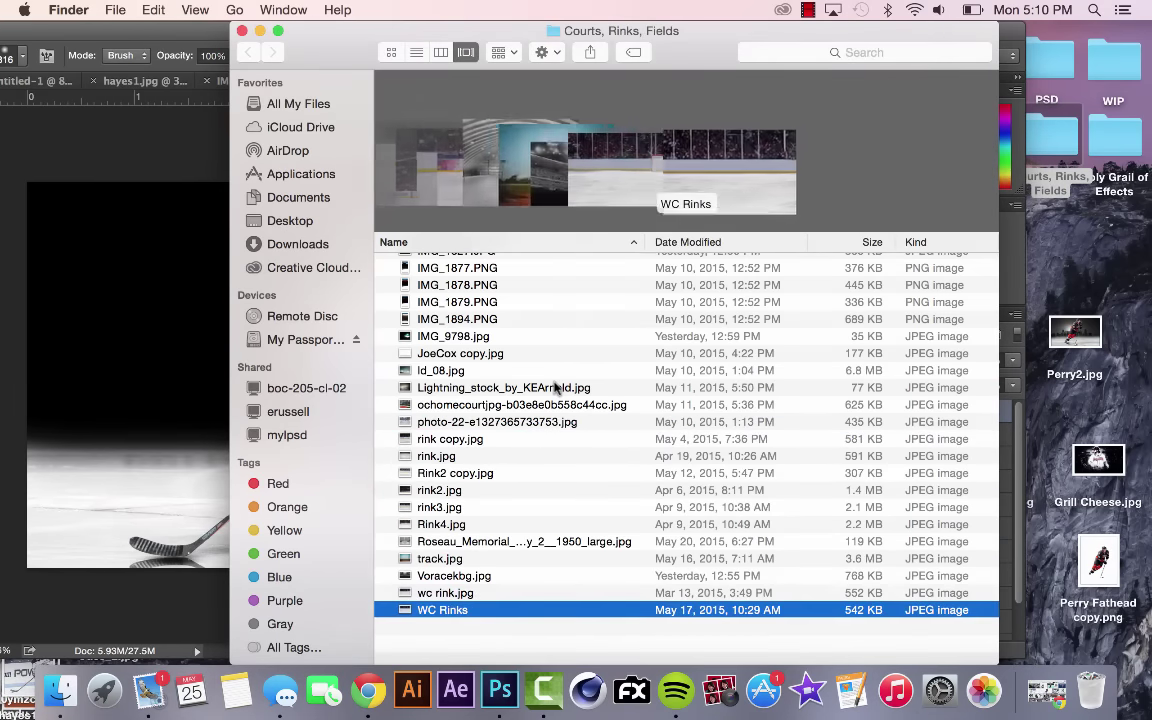
pyautogui.press('Up')
pyautogui.press('Up')
pyautogui.press('Up')
pyautogui.press('Up')
pyautogui.press('Up')
pyautogui.press('Up')
pyautogui.press('Up')
pyautogui.press('Up')
pyautogui.press('Up')
pyautogui.press('Up')
pyautogui.press('Up')
pyautogui.press('Up')
pyautogui.press('Up')
pyautogui.press('Up')
pyautogui.press('Up')
pyautogui.press('Up')
pyautogui.press('Up')
pyautogui.press('Up')
pyautogui.press('Up')
pyautogui.press('Up')
pyautogui.press('Down')
pyautogui.press('Down')
pyautogui.press('Down')
pyautogui.press('Down')
pyautogui.press('Down')
pyautogui.press('Down')
pyautogui.press('Down')
pyautogui.press('Down')
pyautogui.press('Down')
pyautogui.press('Down')
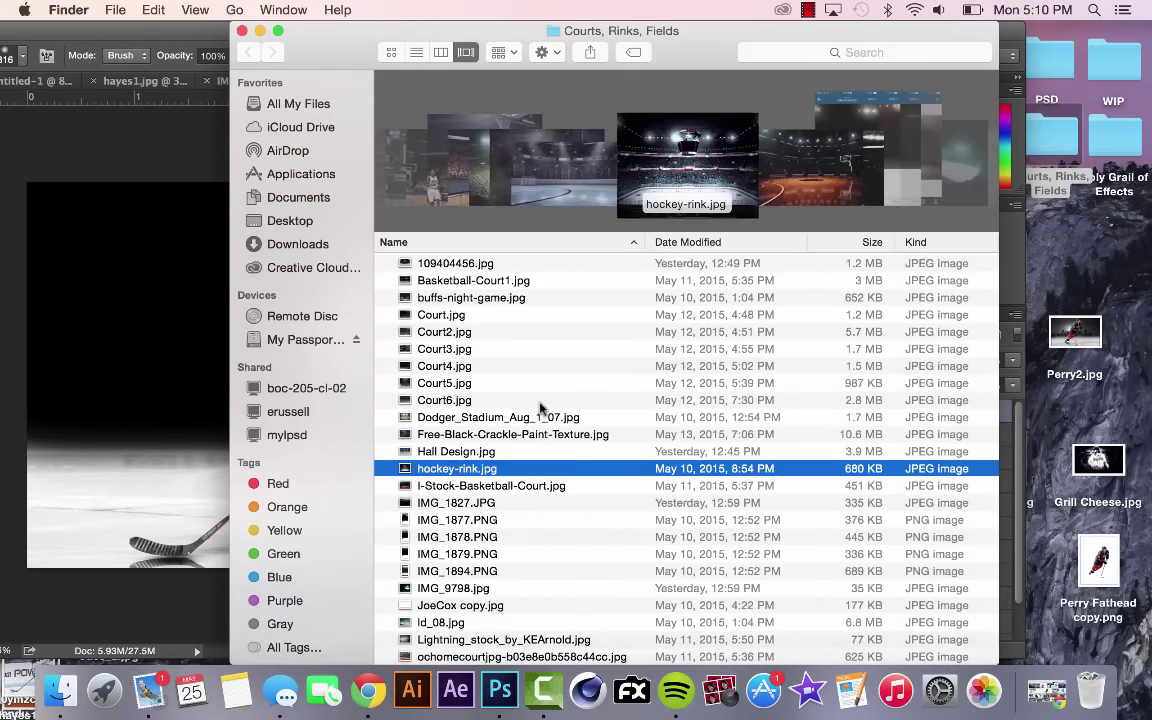
pyautogui.press('Up')
# Step: Place IMG_1827.JPG in the Hayes document, enlarge it across the canvas and move its layer directly above Background
pyautogui.moveTo(460, 503); pyautogui.dragTo(118, 382)
pyautogui.moveTo(322, 33); pyautogui.dragTo(470, 36)
pyautogui.moveTo(666, 346); pyautogui.dragTo(609, 346)
pyautogui.moveTo(754, 181)
pyautogui.mouseDown()
pyautogui.moveTo(865, 155)
pyautogui.moveTo(888, 137)
pyautogui.mouseUp()
pyautogui.moveTo(786, 149); pyautogui.dragTo(786, 192)
pyautogui.press('Return')
pyautogui.moveTo(1046, 425); pyautogui.dragTo(1000, 622)
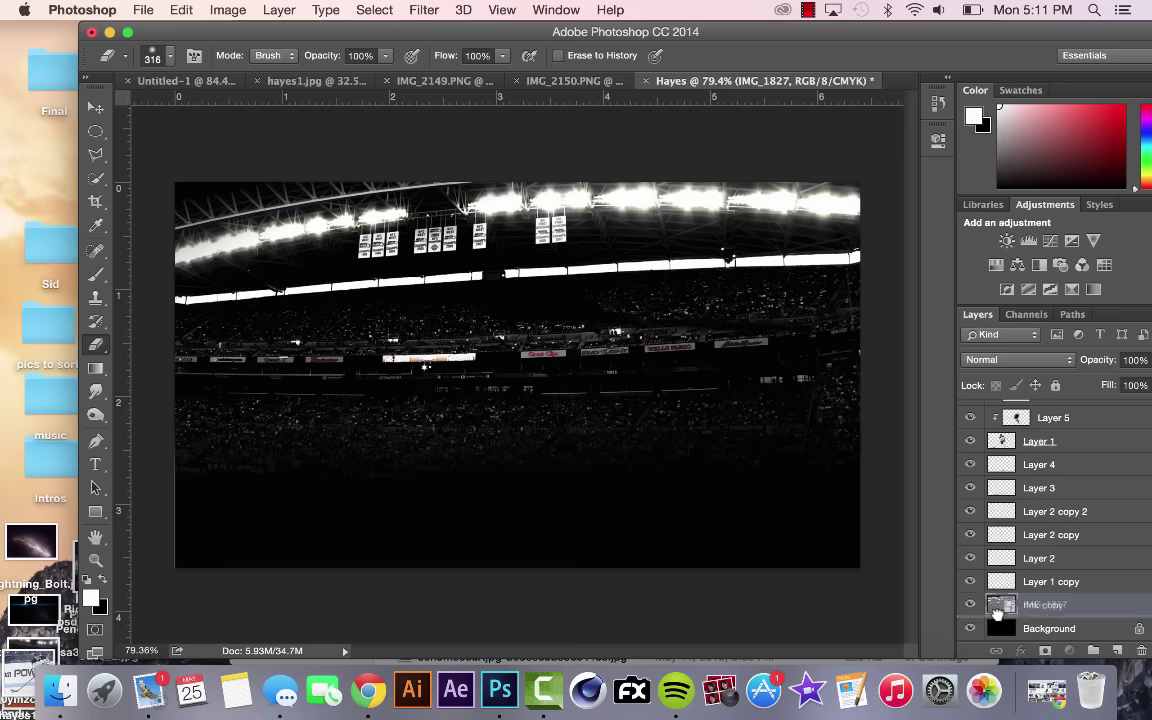
pyautogui.press('v')
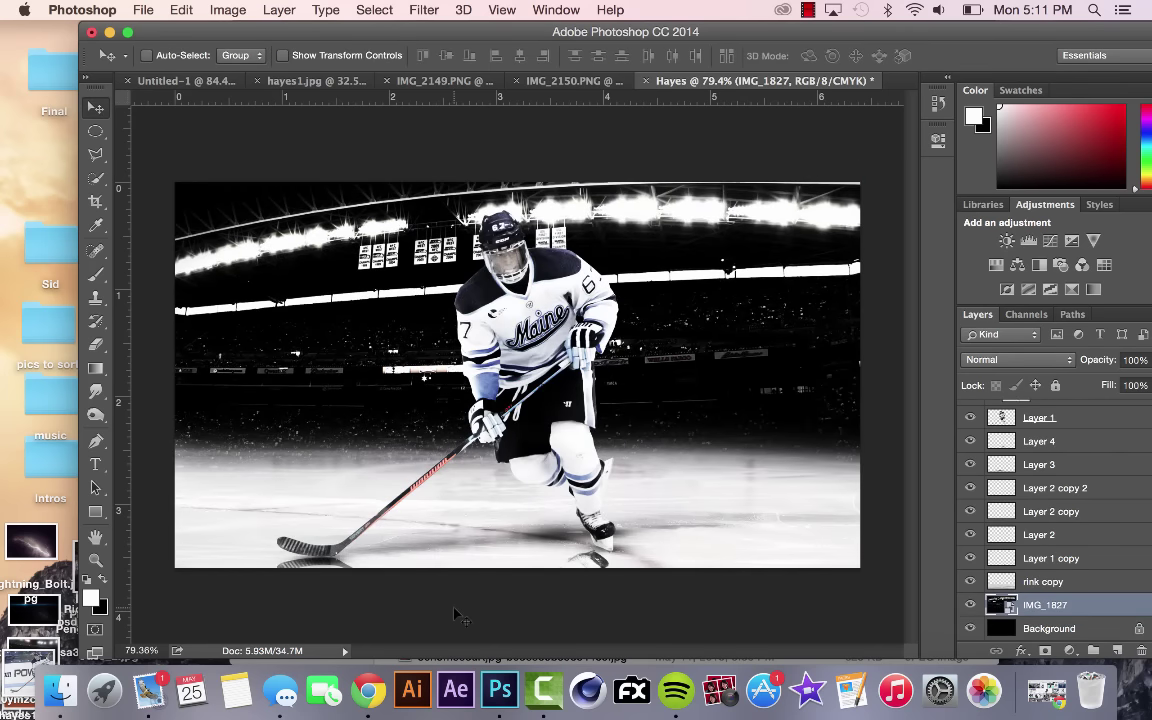
# Step: Rasterize the placed arena photo, try erasing part of its upper area, and delete its layer
pyautogui.click(97, 344)
pyautogui.click(205, 262)
pyautogui.press('Return')
pyautogui.moveTo(205, 255)
pyautogui.mouseDown()
pyautogui.moveTo(310, 300)
pyautogui.moveTo(555, 277)
pyautogui.mouseUp()
pyautogui.press('Delete')
# Step: Place the basketball arena photo from the desktop above Background, rasterize it and isolate its overhead lights with the Polygonal Lasso
pyautogui.moveTo(30, 672); pyautogui.dragTo(150, 485)
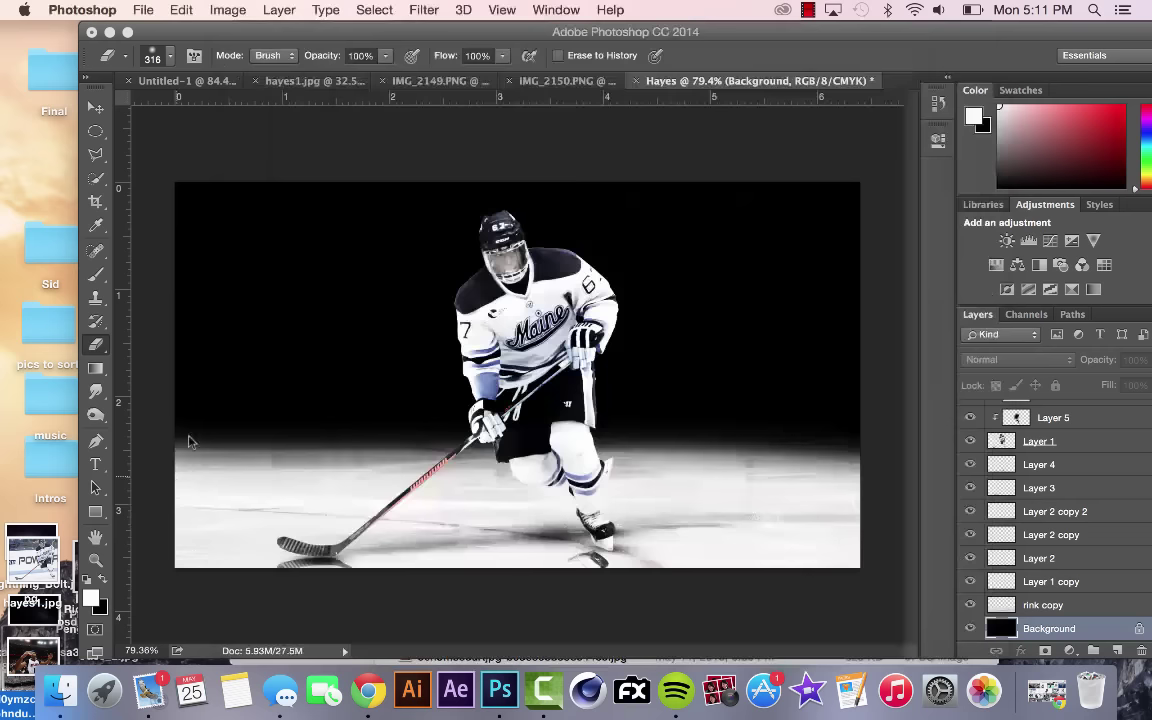
pyautogui.press('Return')
pyautogui.click(681, 313)
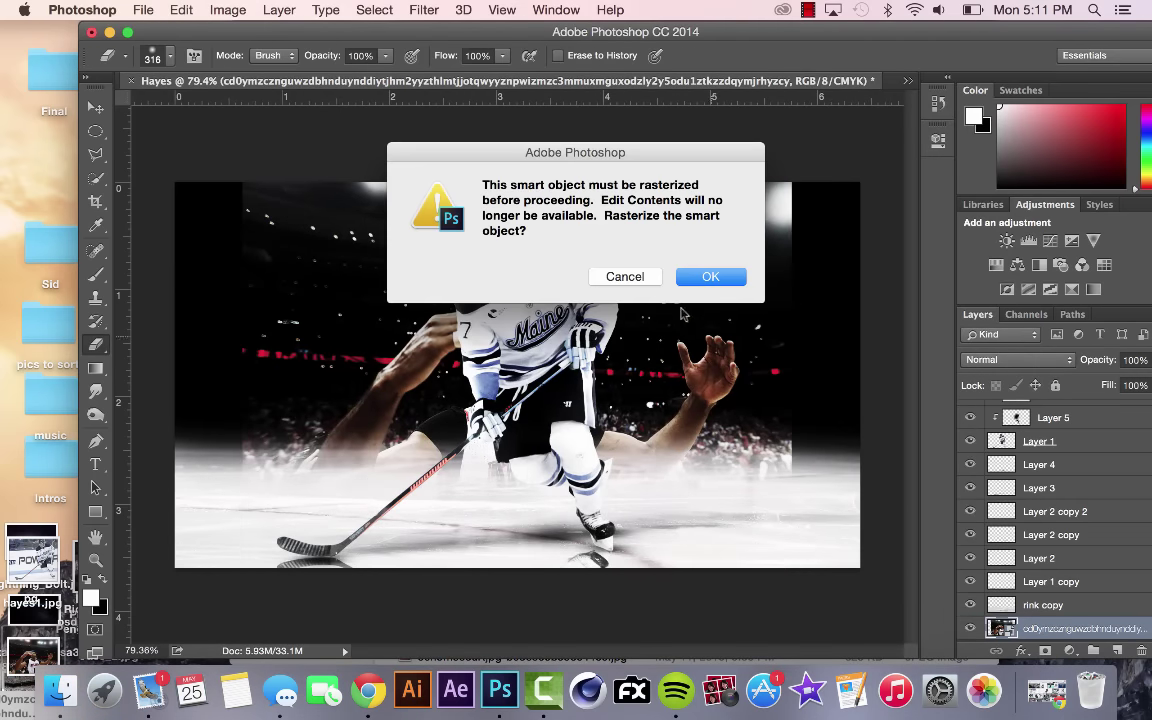
pyautogui.press('Return')
pyautogui.click(96, 154)
pyautogui.click(258, 176)
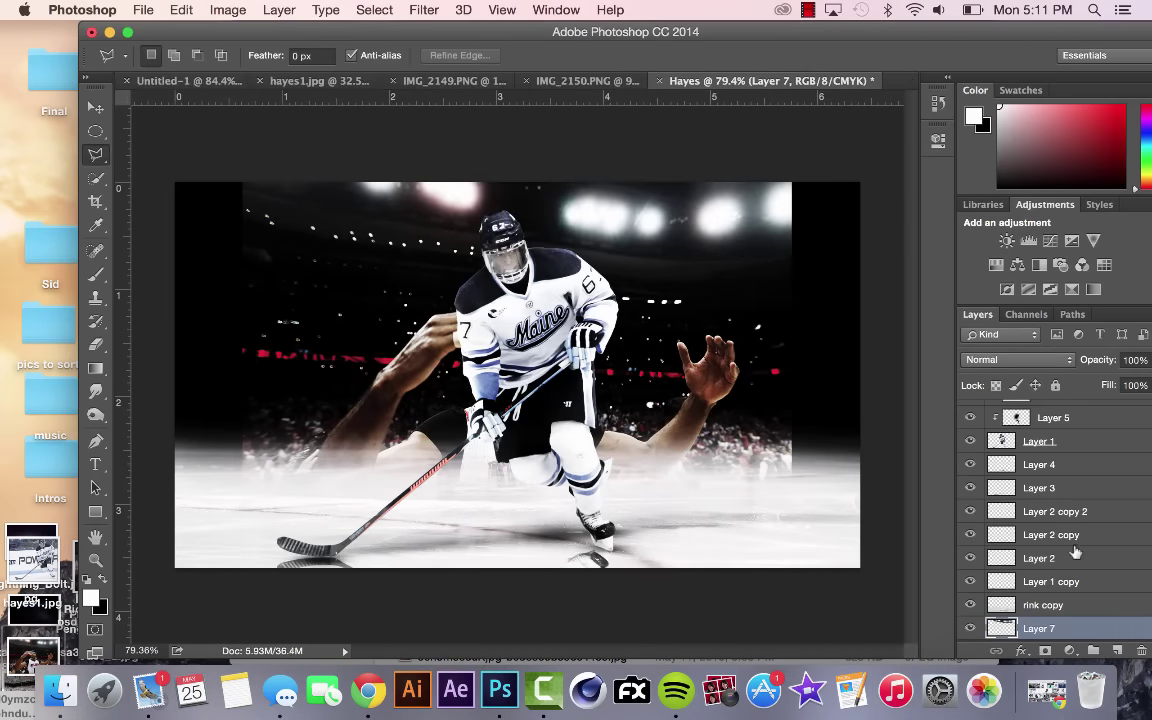
# Step: Try the overhead lights layer in Screen mode, reposition it behind the player, and delete it
pyautogui.click(1015, 359)
pyautogui.click(984, 489)
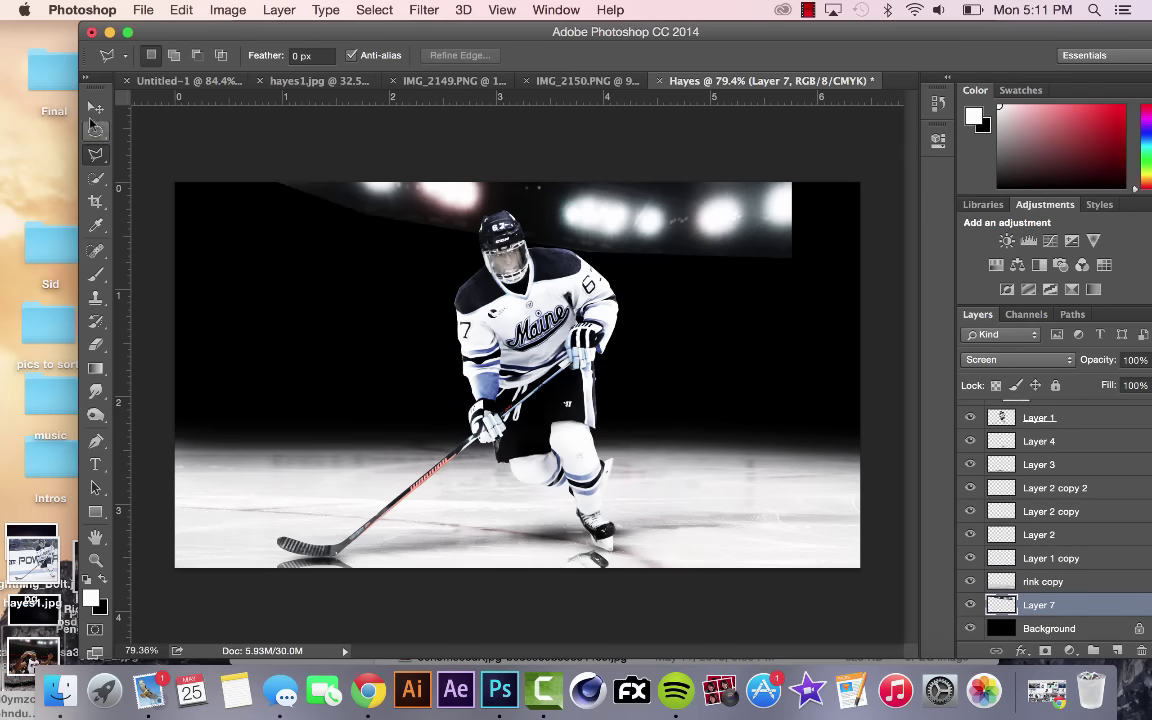
pyautogui.click(96, 107)
pyautogui.moveTo(356, 256); pyautogui.dragTo(425, 256)
pyautogui.press('BackSpace')
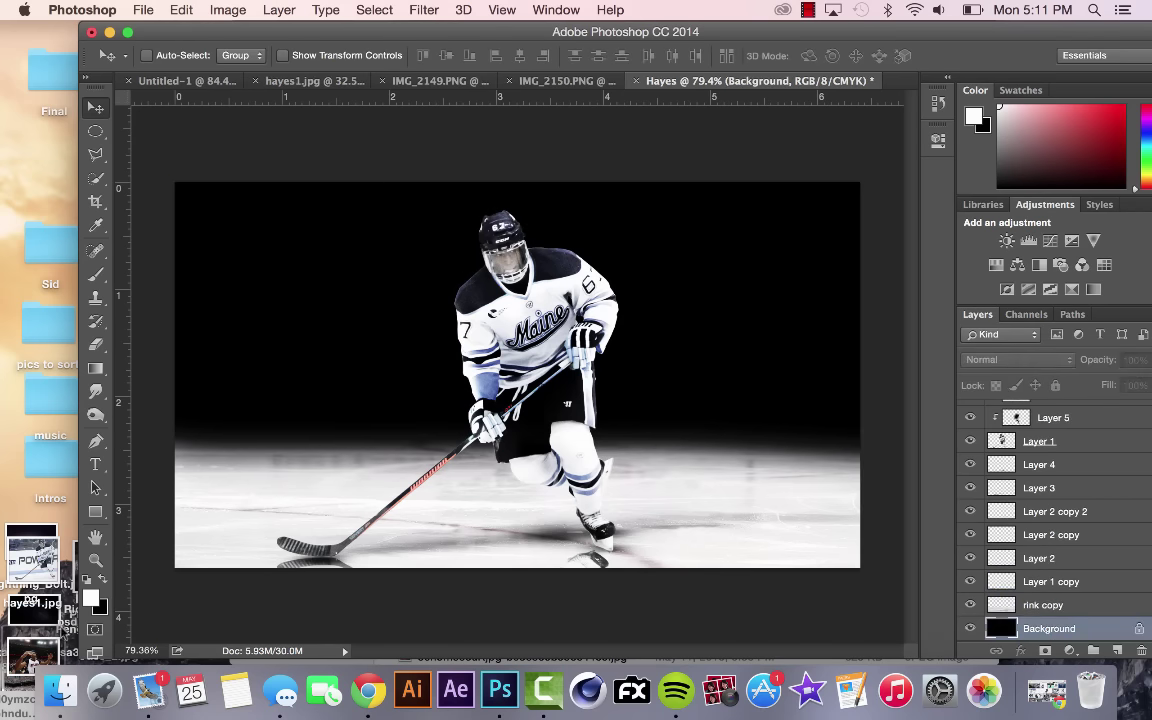
# Step: Return to the Courts, Rinks, Fields folder and examine the image previews from IMG_1894.PNG onward for another background
pyautogui.moveTo(450, 42); pyautogui.dragTo(270, 8)
pyautogui.click(945, 300)
pyautogui.click(461, 568)
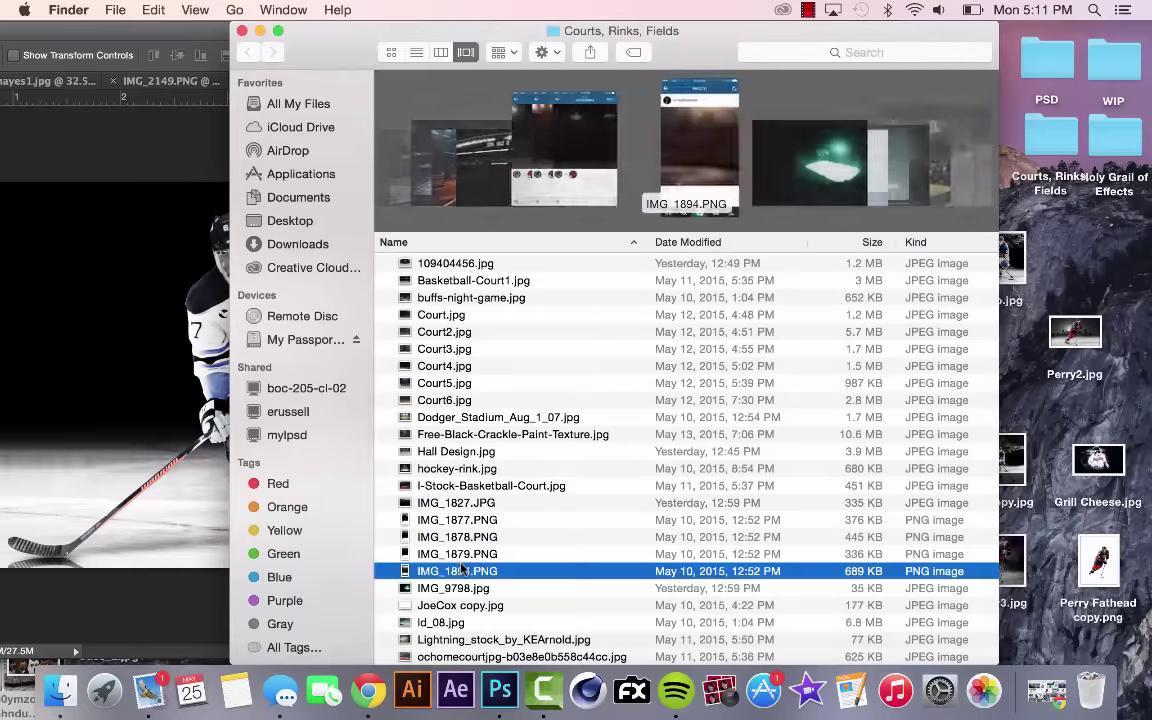
pyautogui.press('Down')
pyautogui.press('Down')
pyautogui.press('Down')
pyautogui.press('Down')
pyautogui.press('Down')
pyautogui.press('Down')
pyautogui.press('Down')
pyautogui.press('Down')
pyautogui.press('Down')
pyautogui.press('Down')
pyautogui.press('Down')
pyautogui.press('Down')
pyautogui.press('Down')
pyautogui.press('Down')
pyautogui.press('Down')
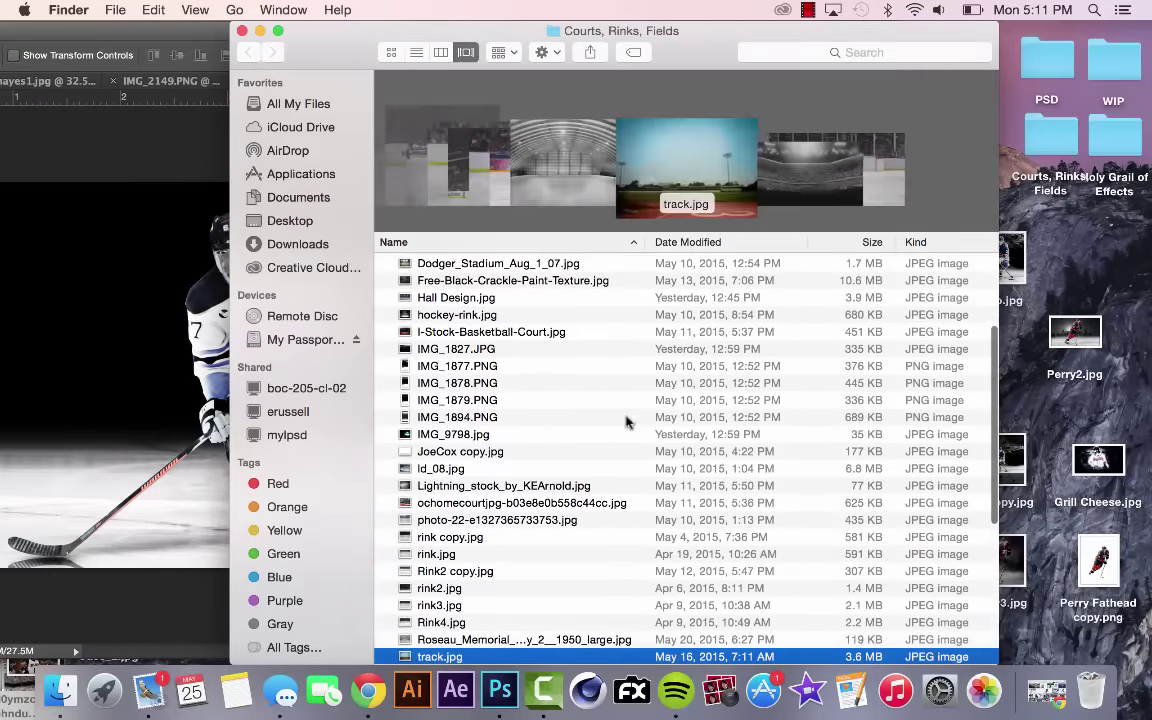
# Step: Place Voracekbg.jpg at full canvas size directly above Background and apply the placement
pyautogui.moveTo(410, 655); pyautogui.dragTo(150, 420)
pyautogui.moveTo(258, 37); pyautogui.dragTo(388, 38)
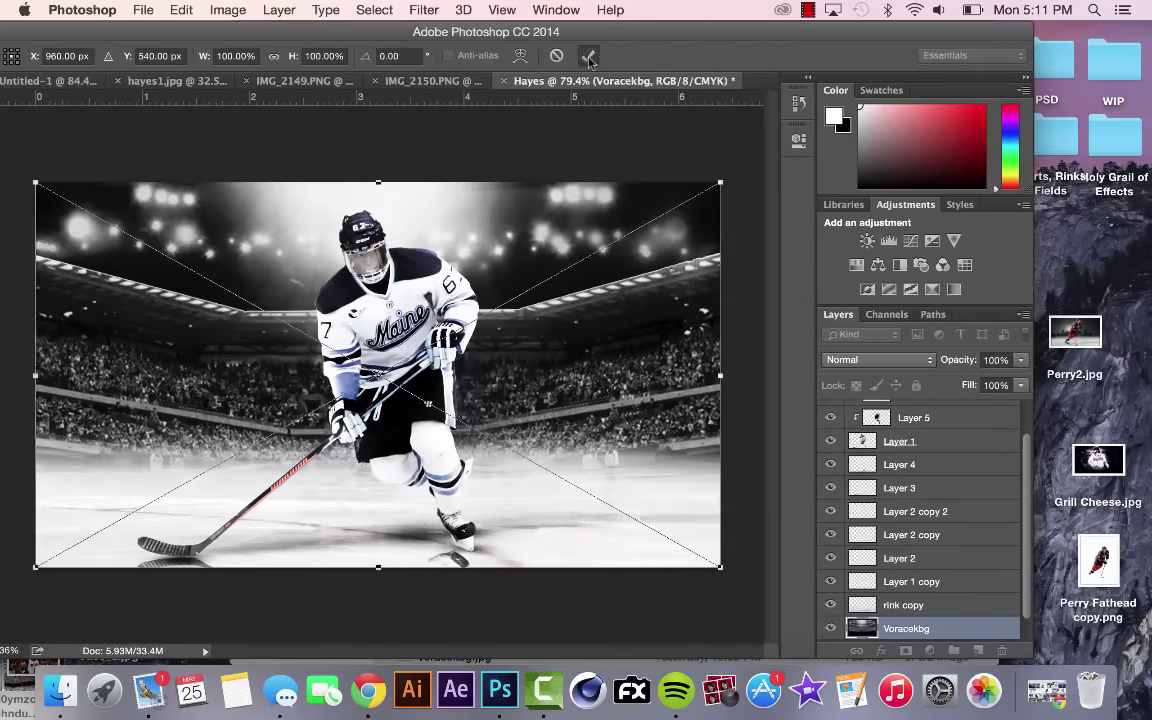
pyautogui.click(589, 56)
pyautogui.moveTo(589, 32); pyautogui.dragTo(681, 32)
pyautogui.click(808, 10)
pyautogui.click(823, 31)
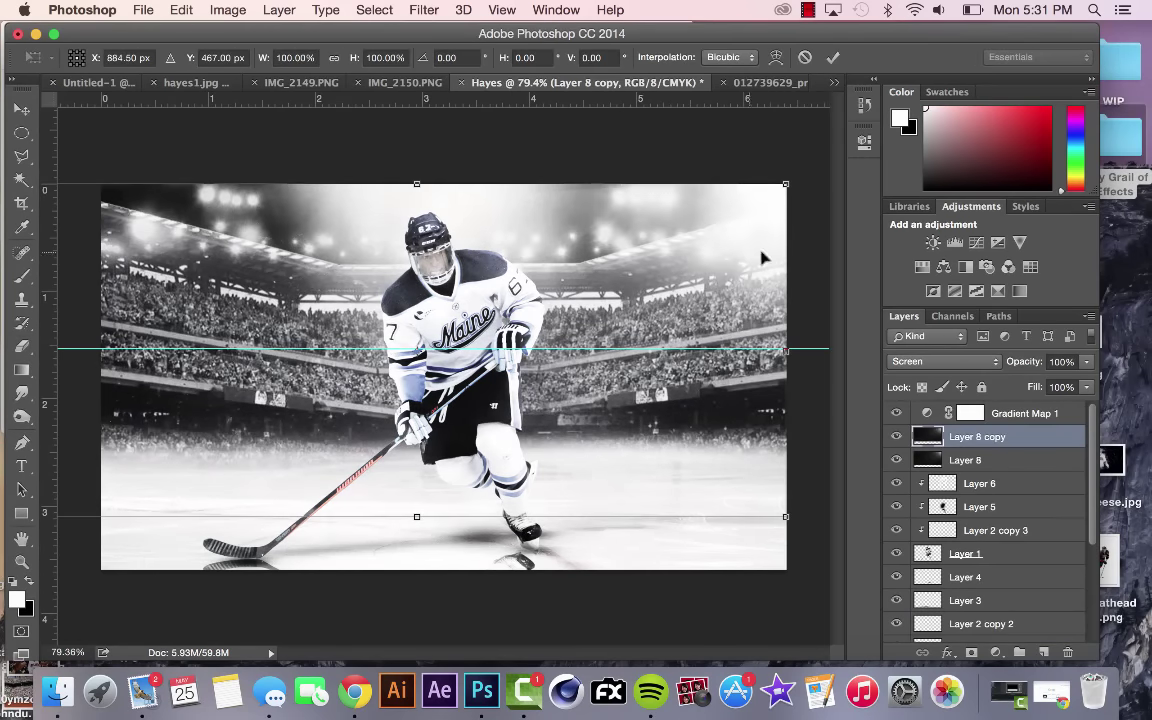
# Step: Flip the Layer 8 copy lighting layer horizontally and apply the transformation
pyautogui.click(181, 10)
pyautogui.moveTo(239, 397)
pyautogui.click(440, 591)
pyautogui.click(832, 59)
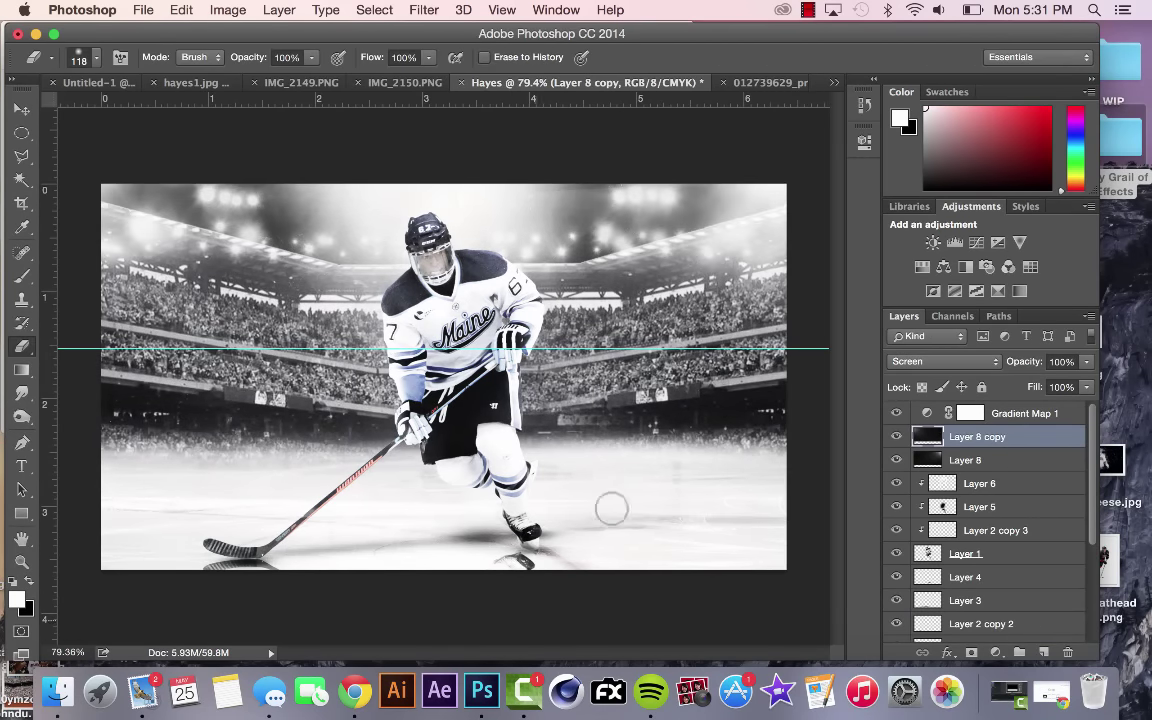
# Step: Reply "Yeah it should be" in Messages, send a follow-up starting "we both have", and close the conversation window
pyautogui.write('Yasg')
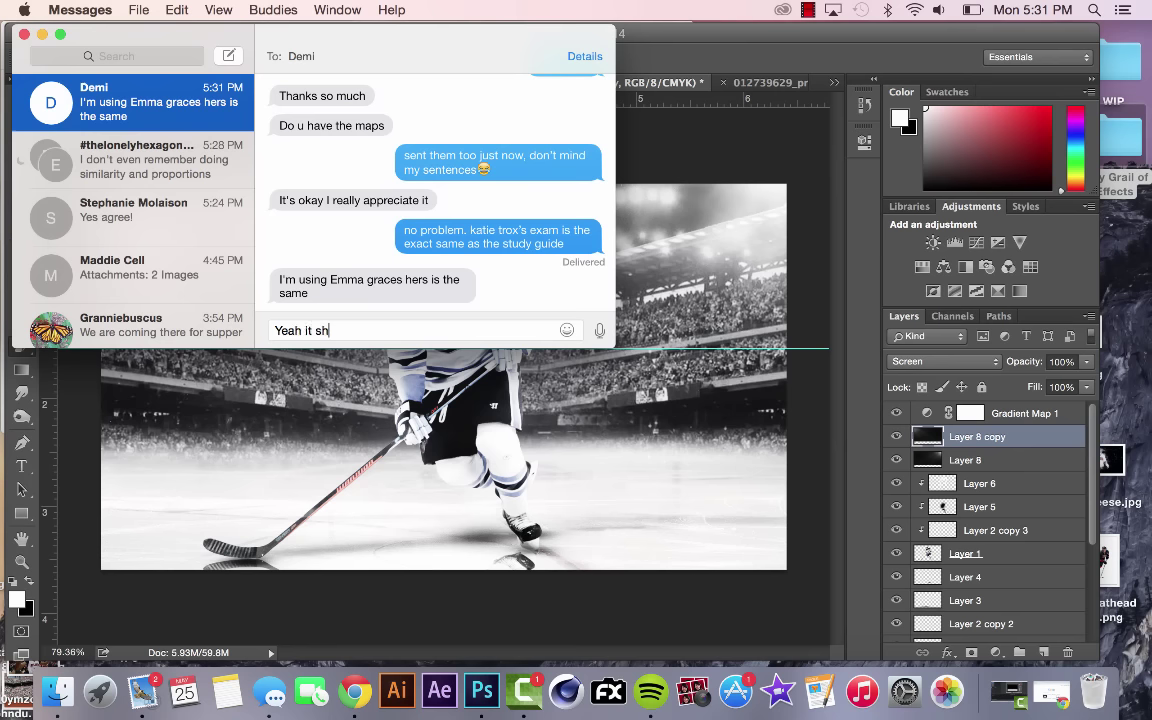
pyautogui.write('ould be')
pyautogui.press('Return')
pyautogui.write('we both have')
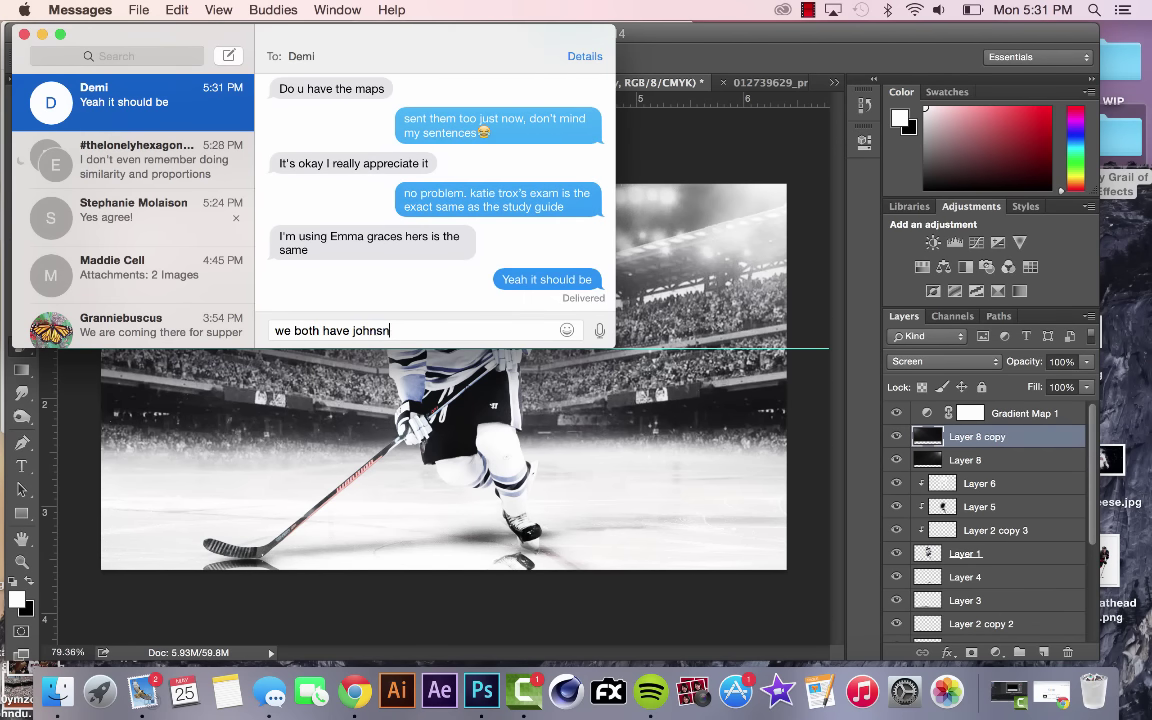
pyautogui.press('Return')
pyautogui.click(24, 34)
# Step: Switch to Chrome, search Google Images for "smoke cloud" and choose the dark 1600 × 900 smoke image from imgkid.com
pyautogui.click(355, 691)
pyautogui.write('smoke cloud')
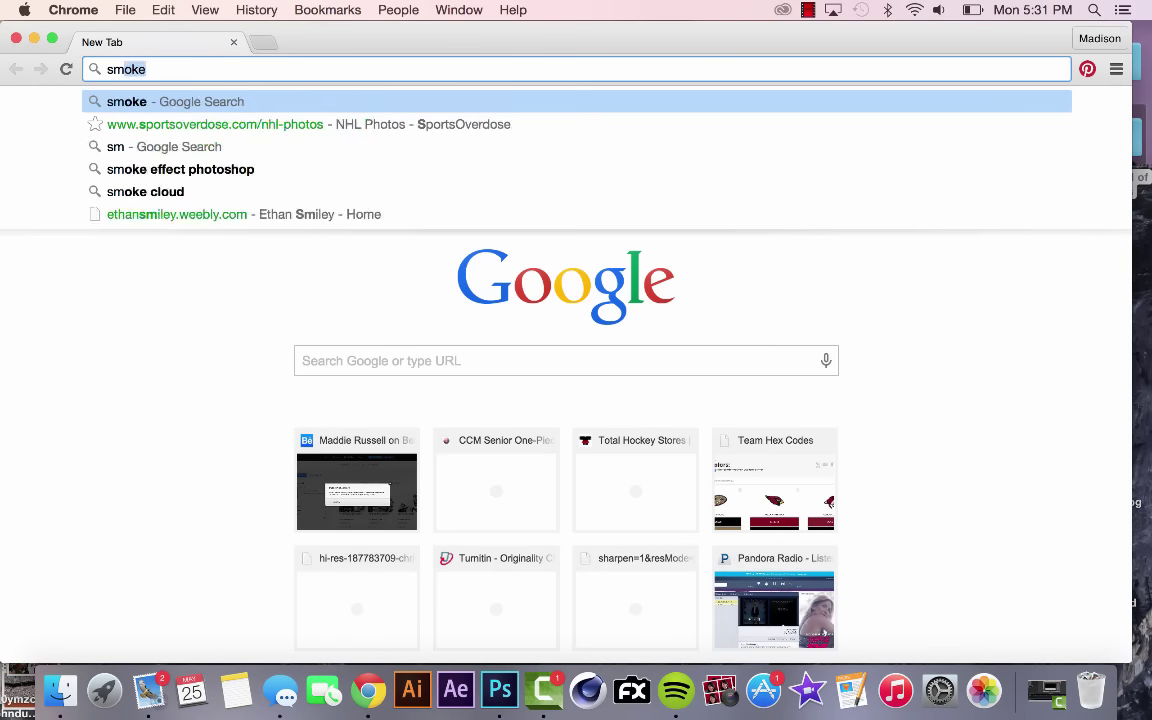
pyautogui.press('Return')
pyautogui.click(197, 164)
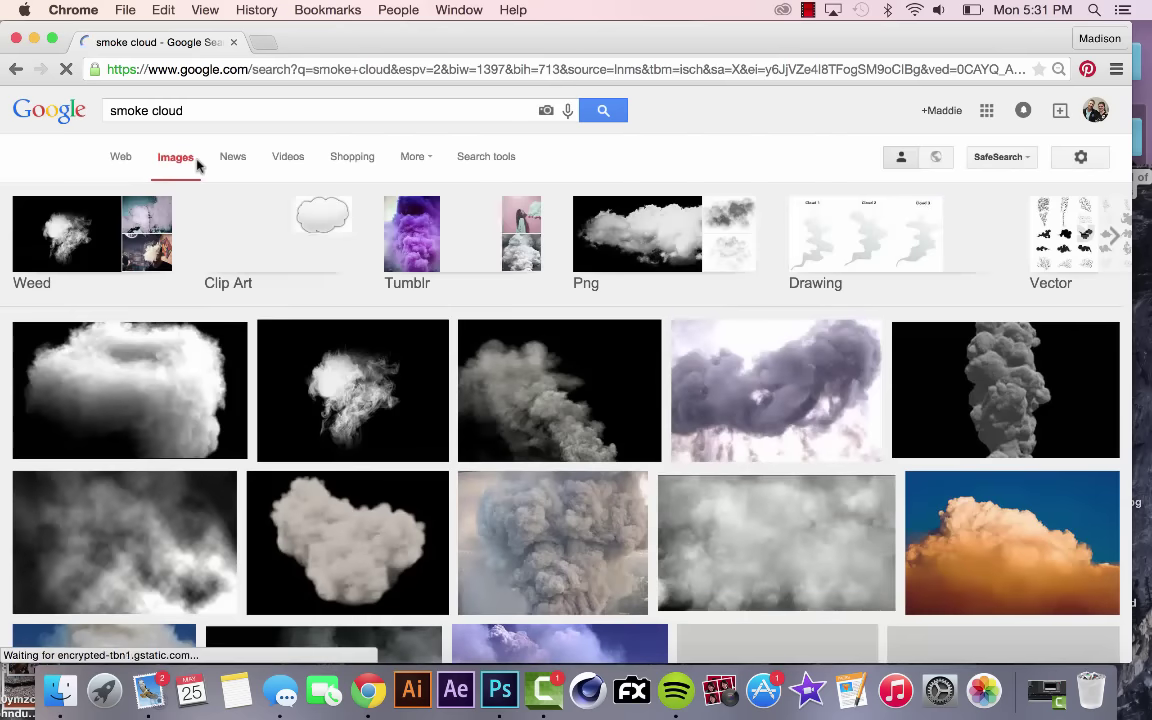
pyautogui.scroll(-10, 568, 414)
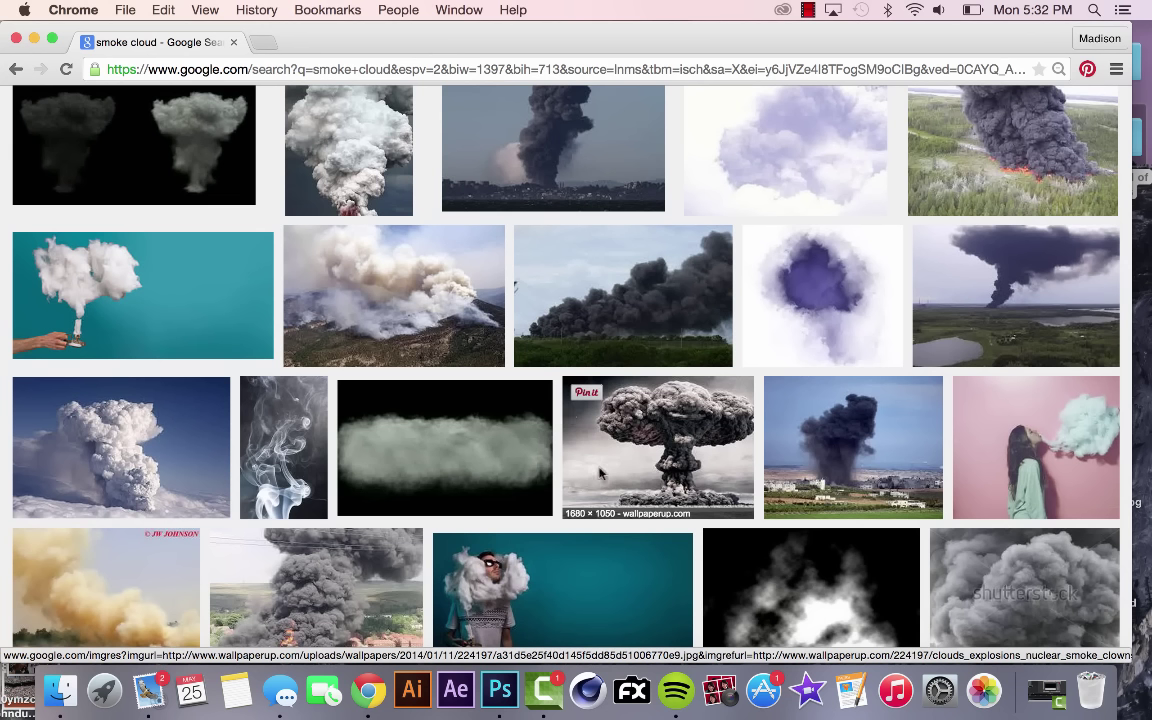
pyautogui.scroll(-15, 601, 473)
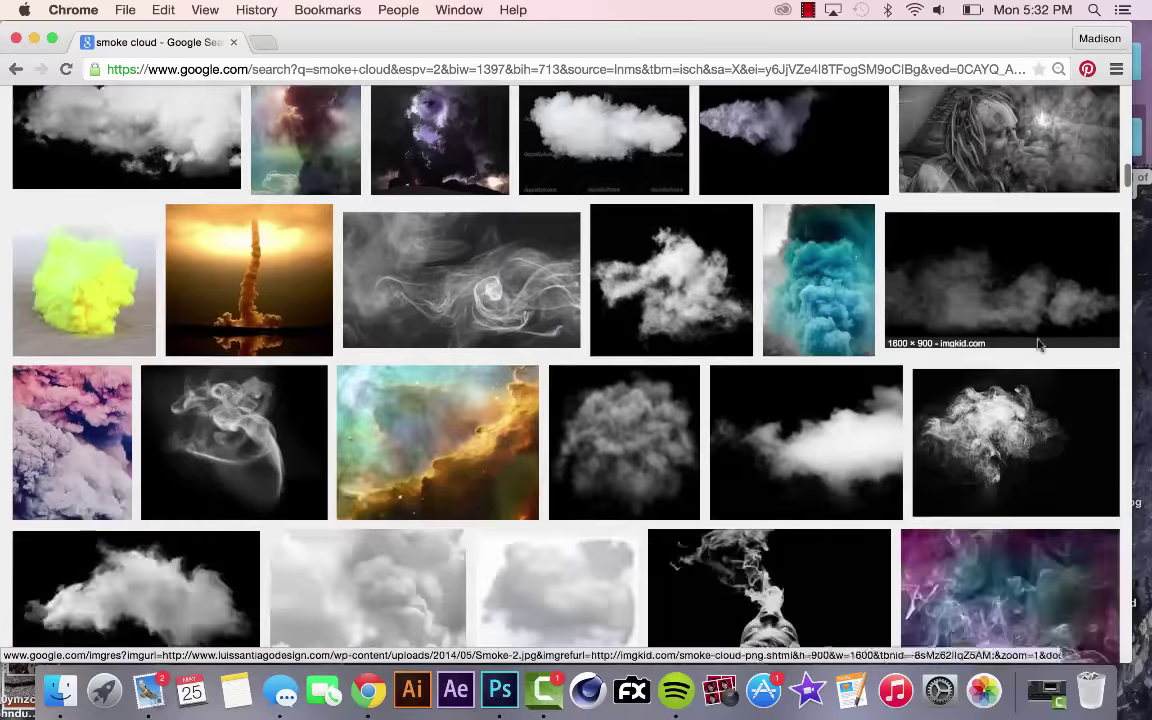
pyautogui.click(1039, 345)
# Step: Switch to Photoshop, bring Smoke-2.jpg into the Hayes document, set its layer to Screen and position it low over the ice
pyautogui.press('super+Tab')
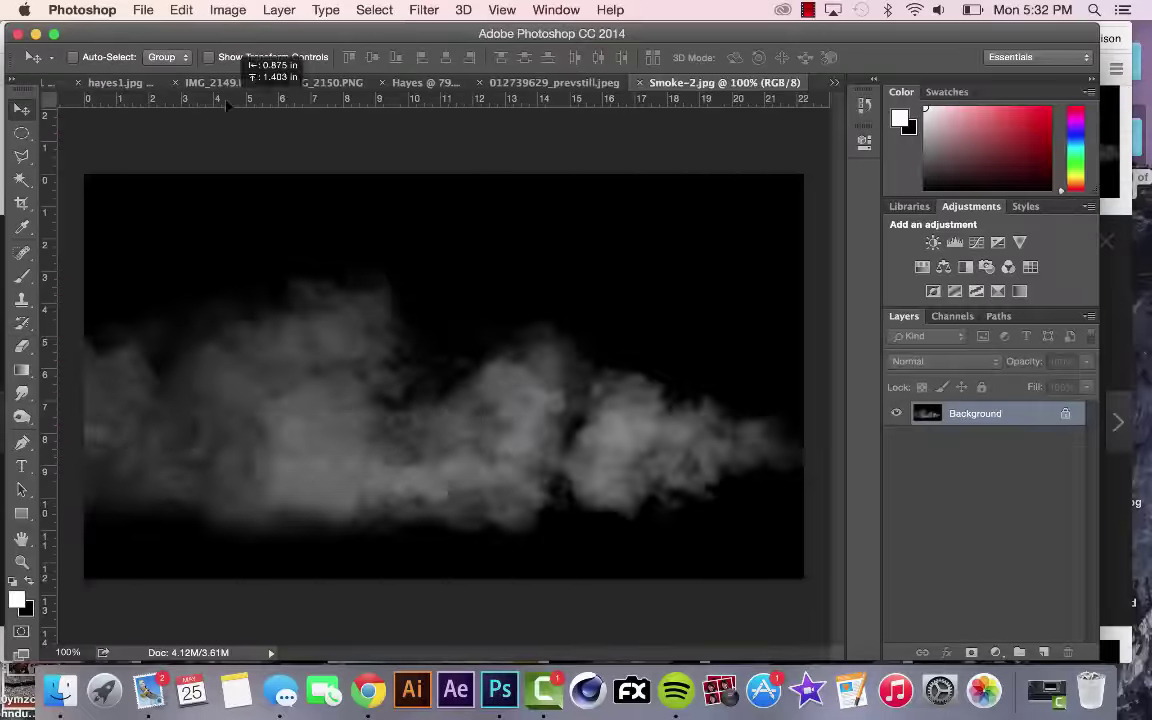
pyautogui.moveTo(244, 72)
pyautogui.mouseDown()
pyautogui.moveTo(205, 82)
pyautogui.moveTo(483, 391)
pyautogui.moveTo(560, 420)
pyautogui.mouseUp()
pyautogui.click(945, 361)
pyautogui.click(910, 490)
pyautogui.moveTo(522, 486); pyautogui.dragTo(546, 517)
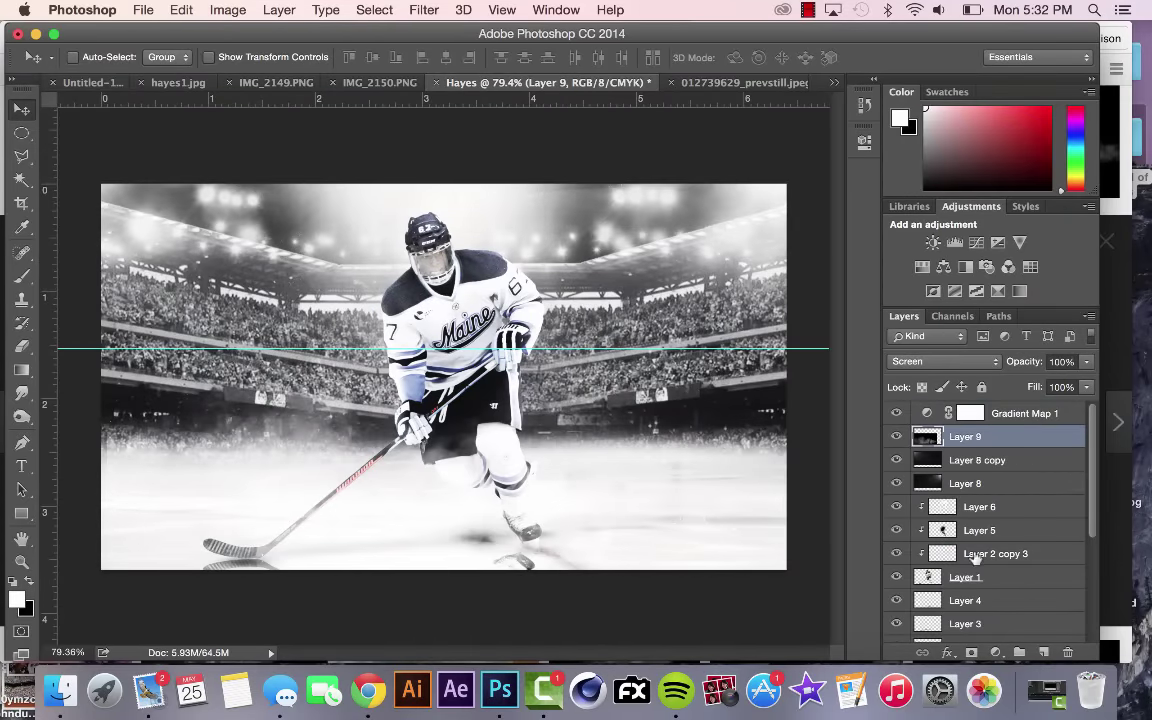
pyautogui.moveTo(517, 473); pyautogui.dragTo(520, 582)
# Step: Duplicate the smoke layer, move the copy beneath Design Background 1 and stretch it to 133.94% width across the ice
pyautogui.press('super+j')
pyautogui.moveTo(958, 437); pyautogui.dragTo(958, 572)
pyautogui.moveTo(656, 600); pyautogui.dragTo(642, 548)
pyautogui.press('super+t')
pyautogui.moveTo(658, 477); pyautogui.dragTo(849, 477)
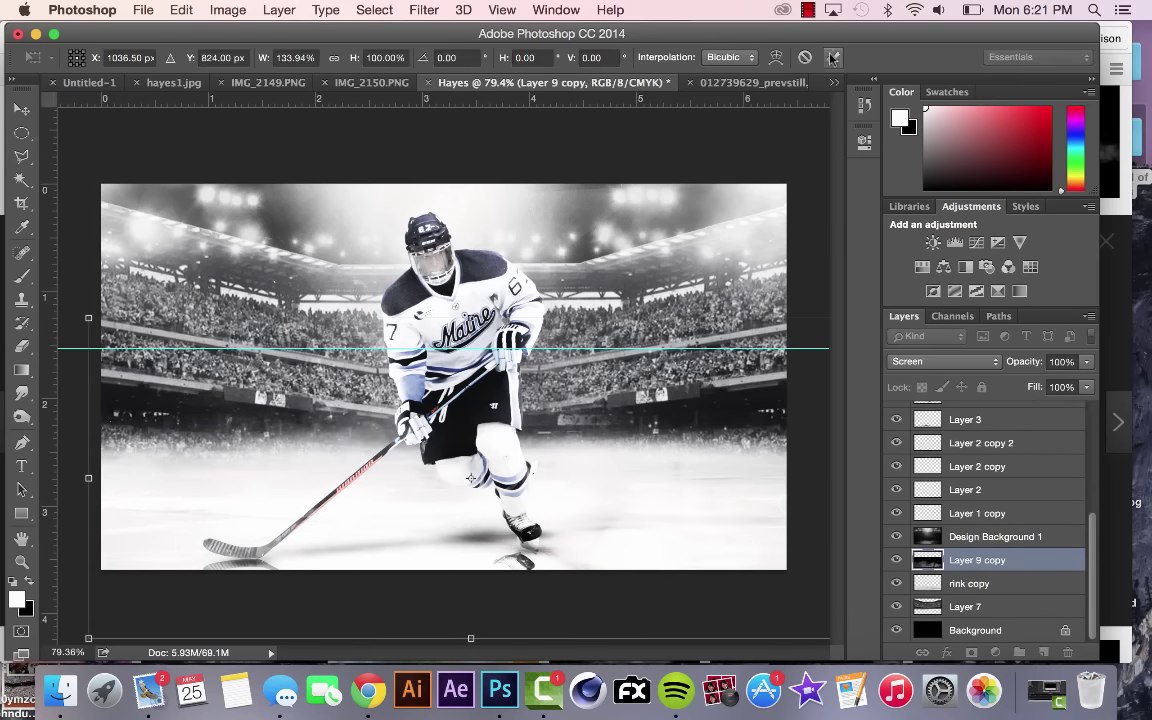
pyautogui.click(831, 57)
# Step: Add a clipped layer above Layer 5 and paint black over the player's face with a 75 px brush
pyautogui.scroll(10, 1013, 465)
pyautogui.click(965, 437)
pyautogui.click(979, 507)
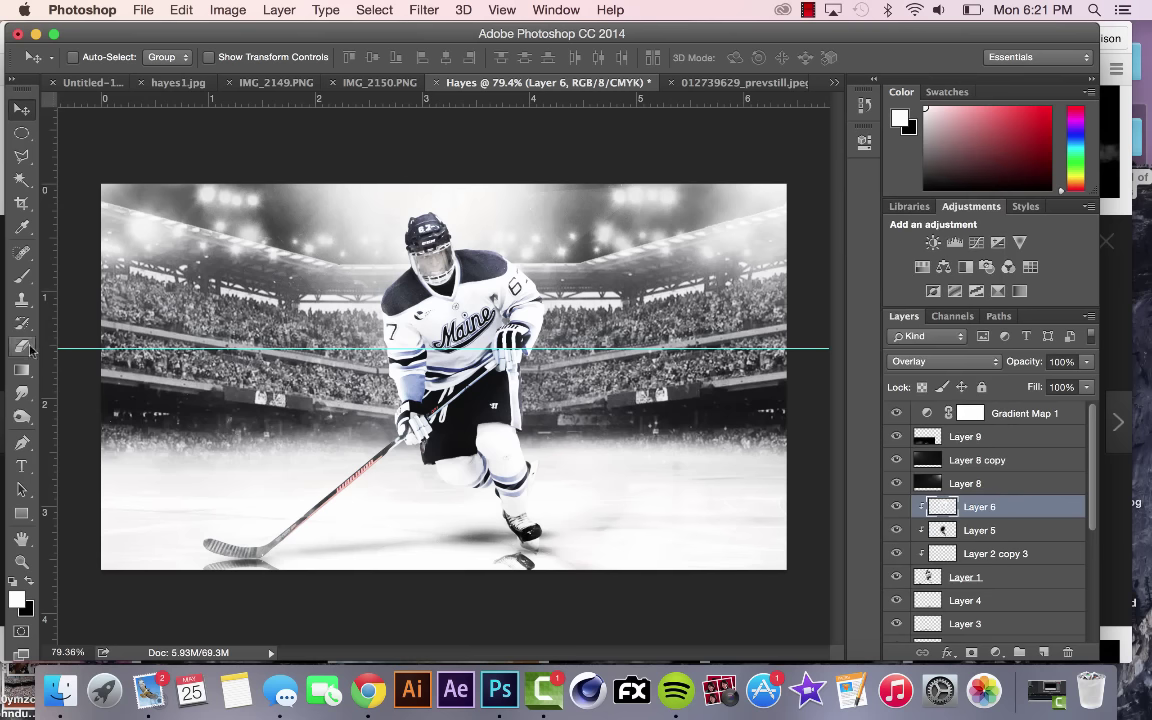
pyautogui.press('e')
pyautogui.click(979, 531)
pyautogui.click(1043, 653)
pyautogui.press('b')
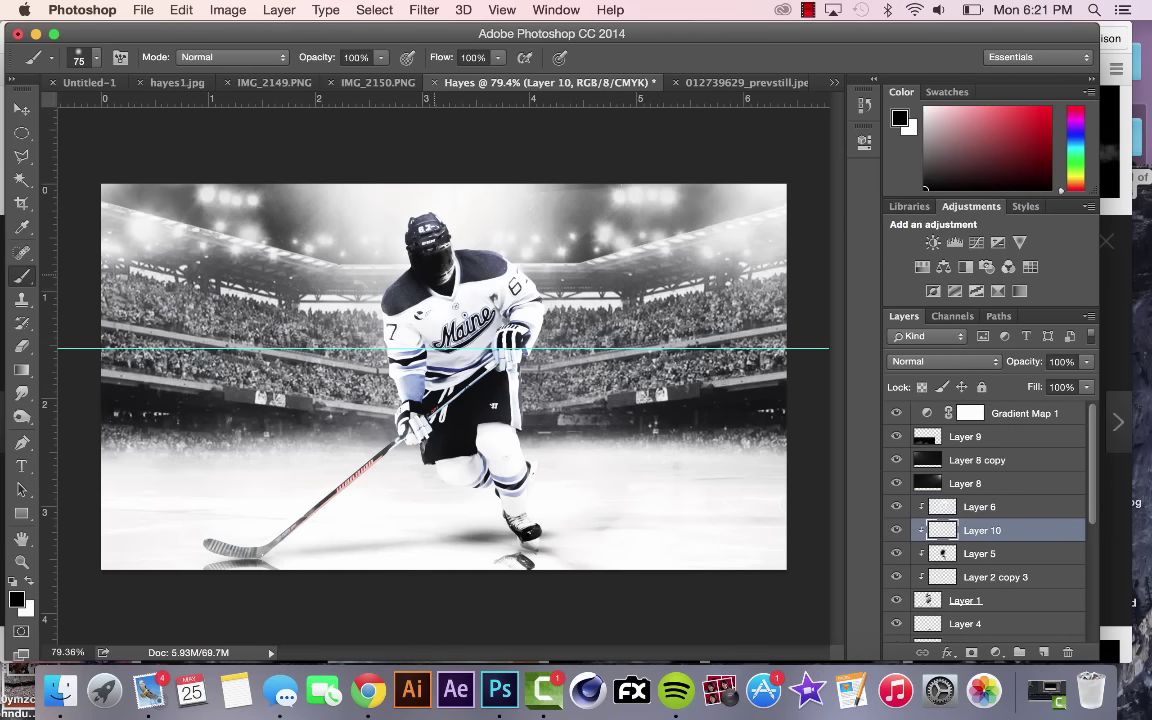
# Step: Set the painted face shadow layer to Soft Light at 48% opacity
pyautogui.click(944, 361)
pyautogui.click(913, 386)
pyautogui.moveTo(1086, 361); pyautogui.dragTo(1048, 383)
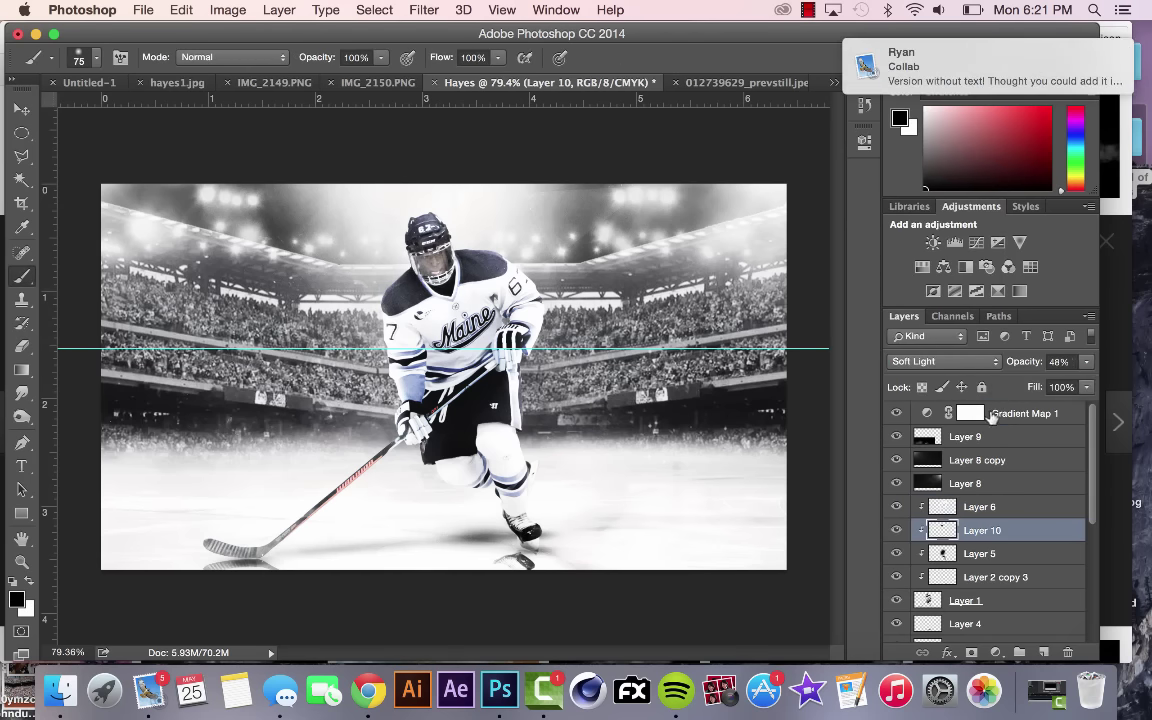
# Step: Try a second Gradient Map adjustment in Overlay mode above the first one, and delete it
pyautogui.click(992, 415)
pyautogui.click(1019, 291)
pyautogui.click(822, 117)
pyautogui.click(912, 361)
pyautogui.click(920, 520)
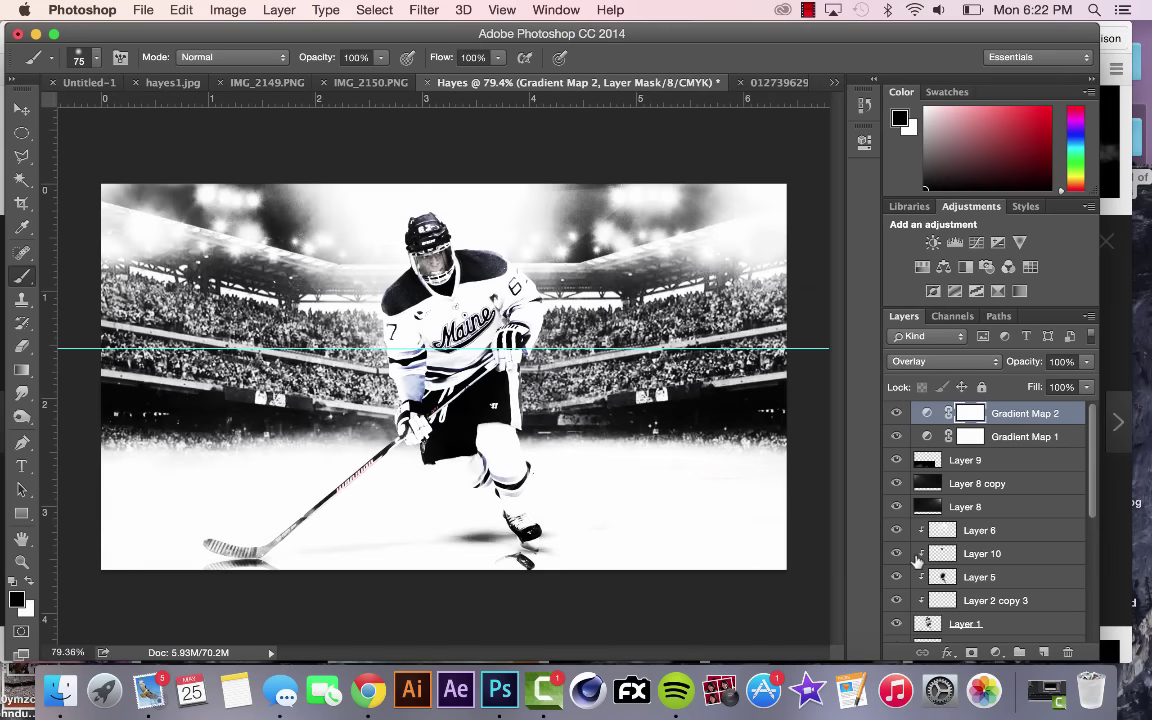
pyautogui.press('BackSpace')
# Step: Add a new layer beneath Gradient Map 1 with a reversed radial black-to-transparent gradient as a vignette
pyautogui.hotkey('ctrl', 'shift', 'alt', 'n')
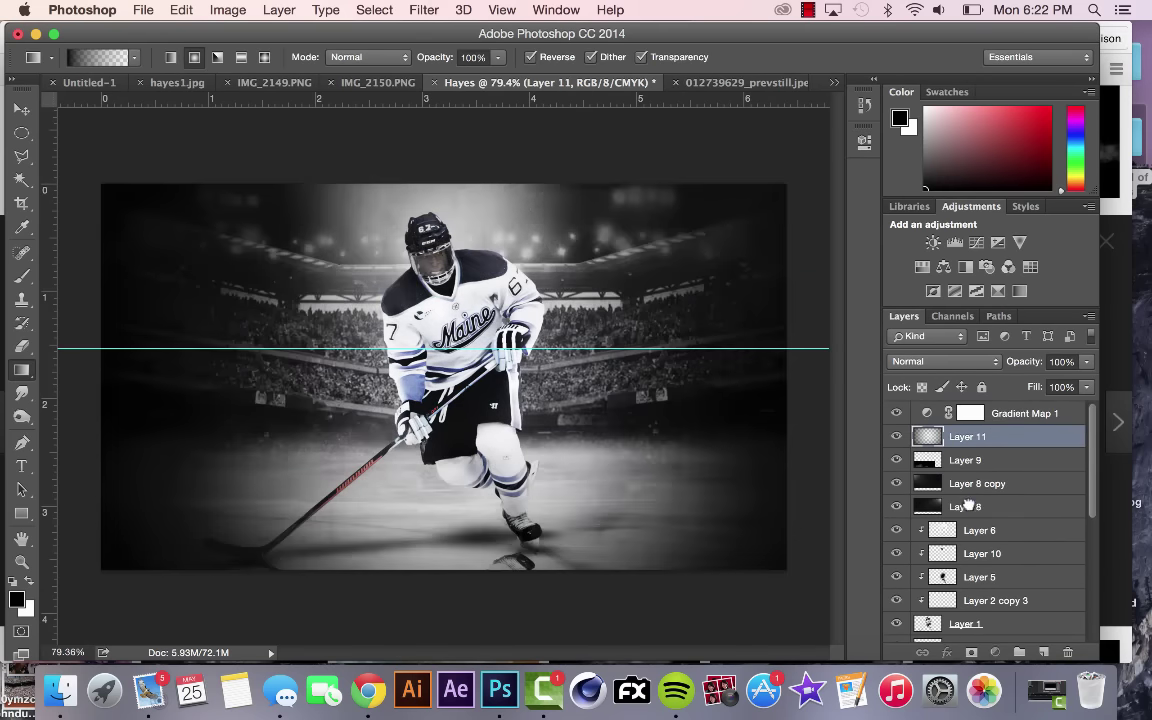
# Step: Move the vignette Layer 11 beneath the two smoke layers, directly above Layer 9
pyautogui.moveTo(967, 506); pyautogui.dragTo(967, 512)
pyautogui.moveTo(1064, 437); pyautogui.dragTo(977, 549)
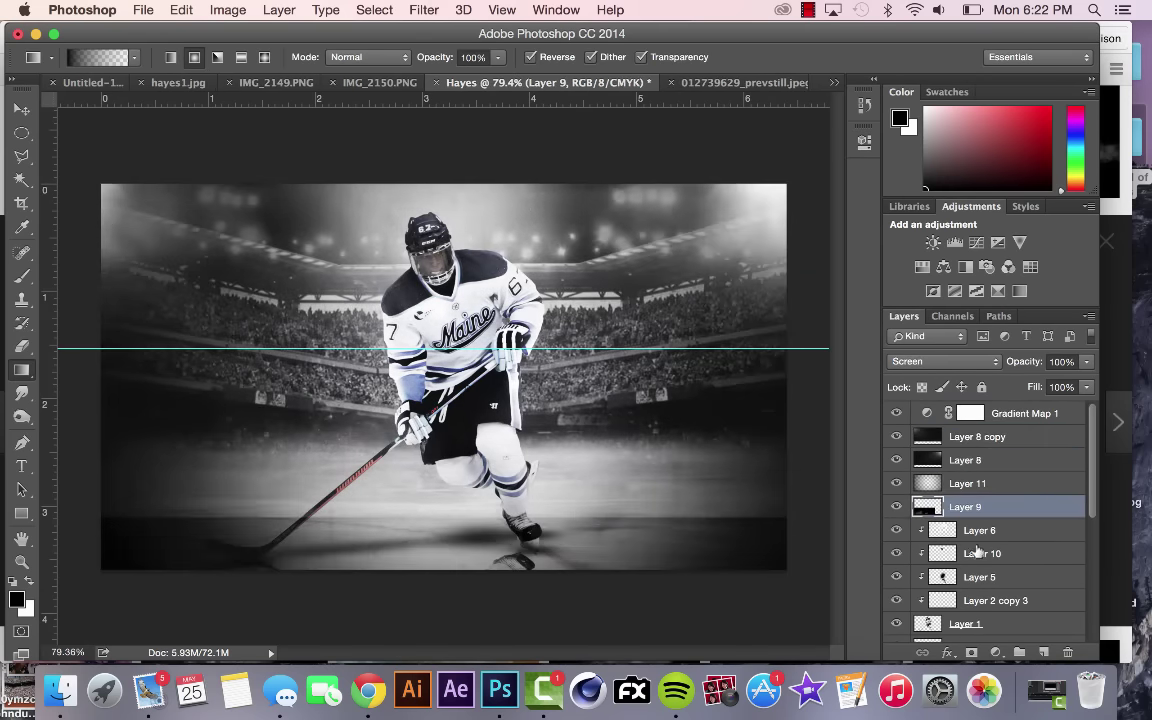
# Step: Toggle the rink copy, Layer 6 and Layer 5 to check what each contributes to the image
pyautogui.scroll(-10, 916, 605)
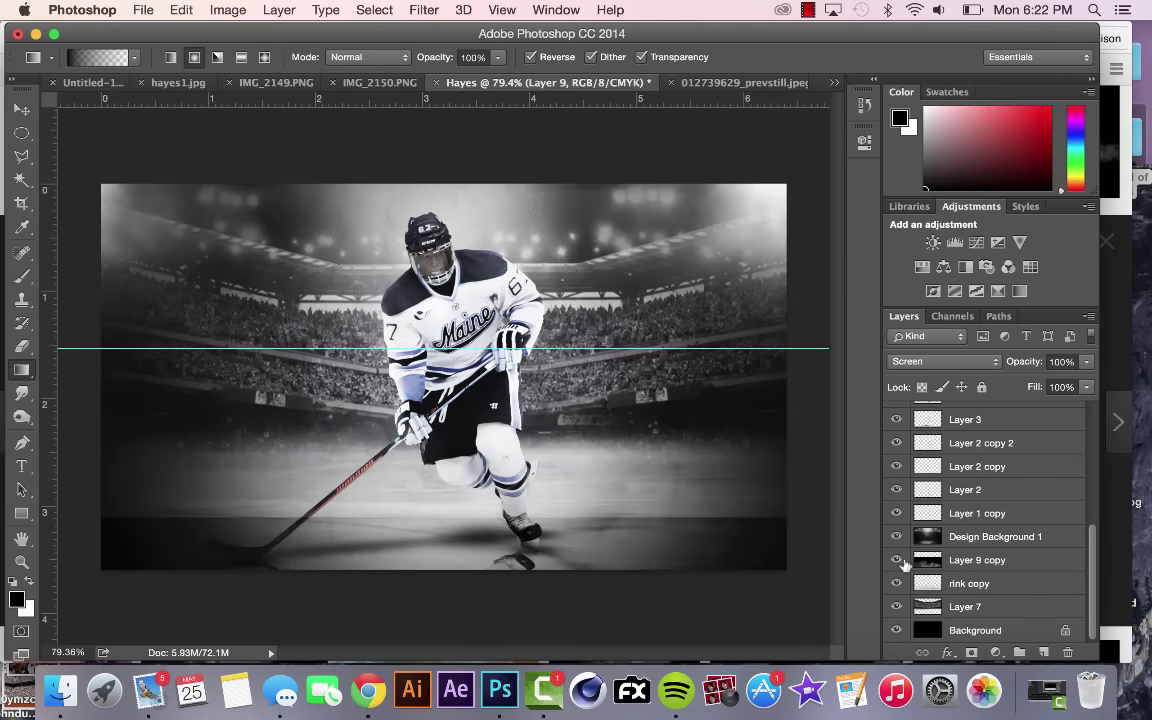
pyautogui.click(896, 583)
pyautogui.click(896, 583)
pyautogui.scroll(5, 952, 578)
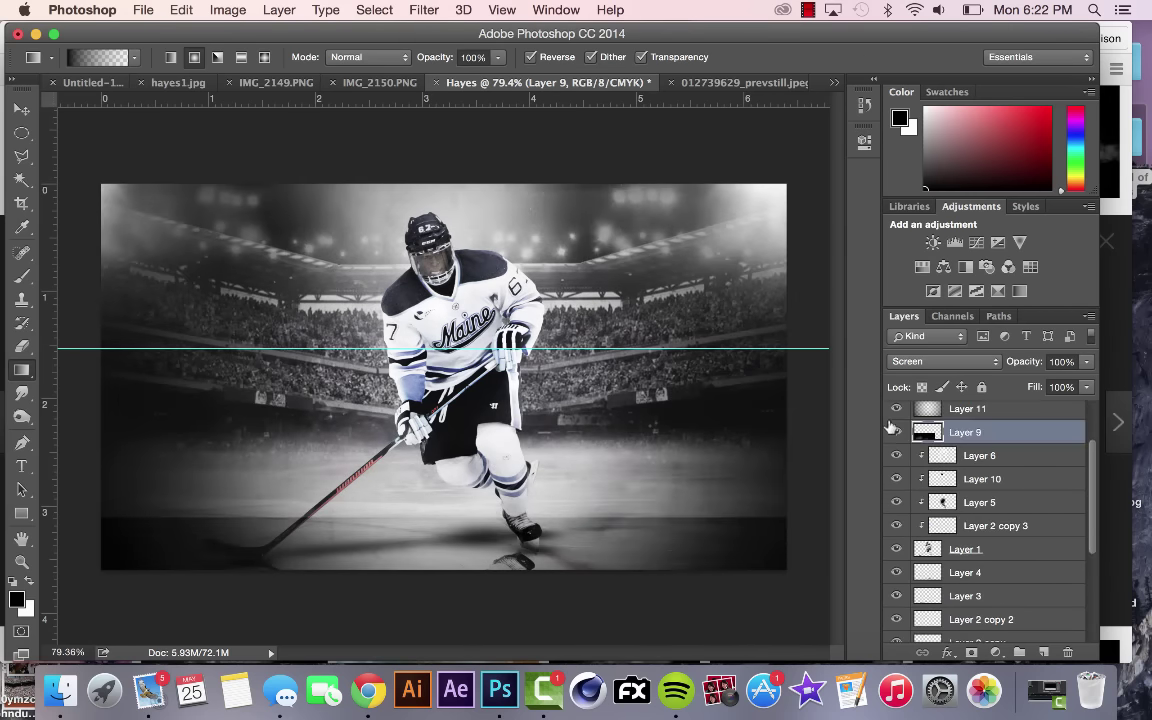
pyautogui.click(896, 456)
pyautogui.click(896, 456)
pyautogui.click(896, 502)
pyautogui.scroll(-5, 899, 551)
pyautogui.press('e')
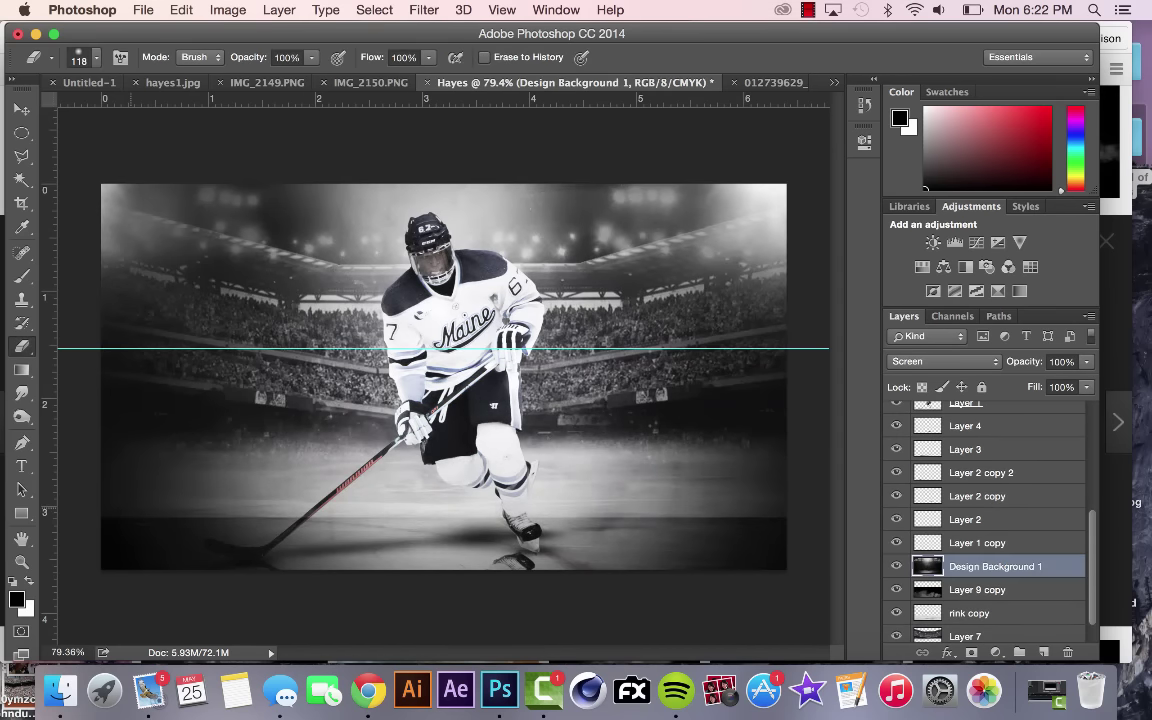
# Step: Toggle the arena, rink and Layer 9 visibility to examine the source of the hard edge across the ice
pyautogui.scroll(-1, 900, 560)
pyautogui.click(897, 560)
pyautogui.click(896, 584)
pyautogui.click(896, 586)
pyautogui.click(896, 606)
pyautogui.click(896, 606)
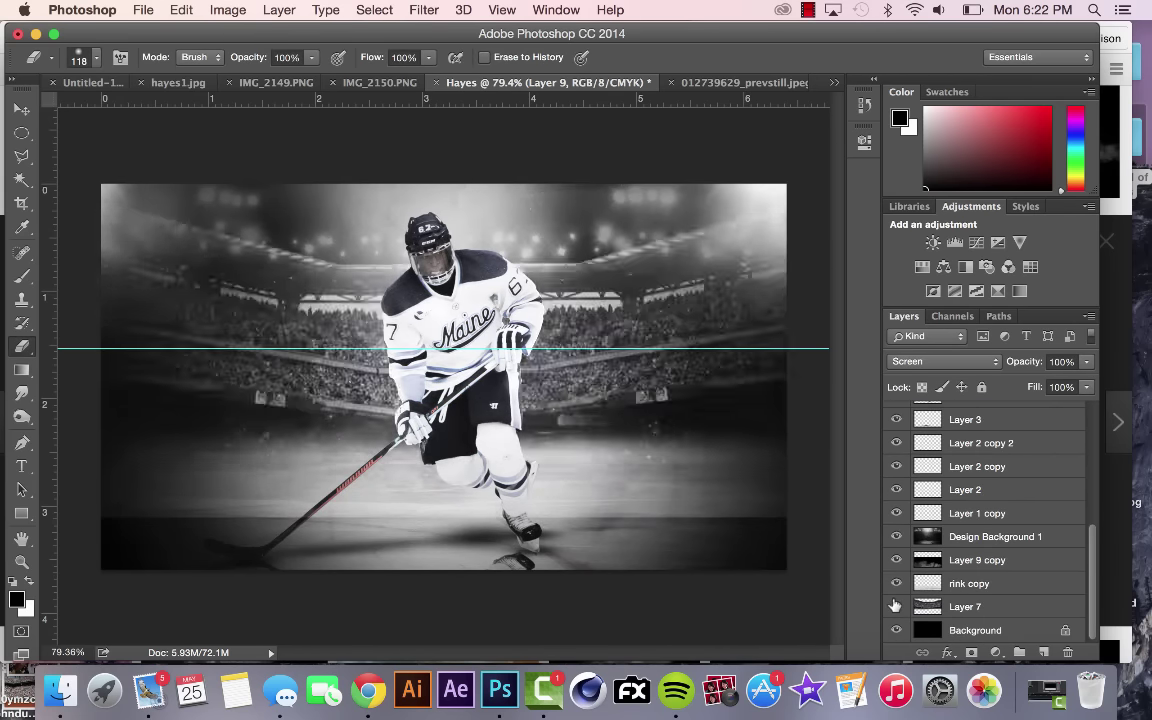
pyautogui.click(896, 606)
pyautogui.click(892, 538)
pyautogui.moveTo(898, 491); pyautogui.dragTo(897, 513)
pyautogui.scroll(8, 903, 490)
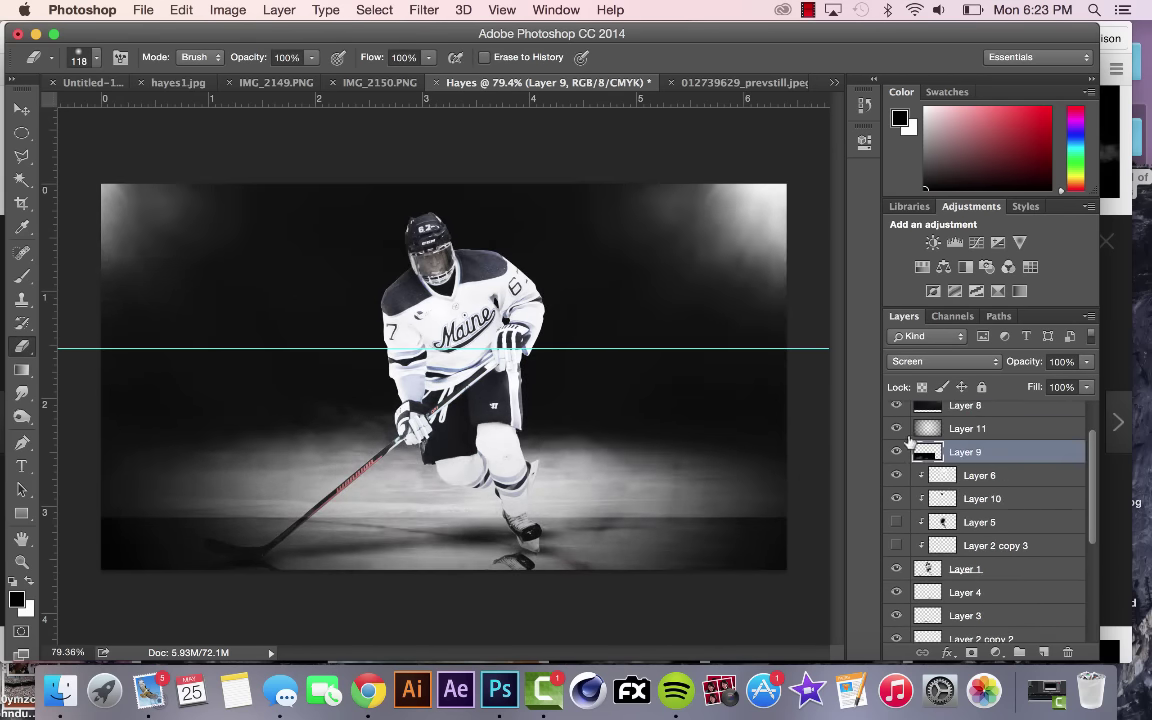
pyautogui.click(897, 450)
pyautogui.scroll(2, 899, 455)
pyautogui.scroll(-10, 950, 550)
pyautogui.click(896, 607)
pyautogui.scroll(10, 898, 580)
pyautogui.click(898, 506)
# Step: Erase the lower edges of Layer 8 copy and Layer 8 on the ice with a soft 380 px Eraser
pyautogui.click(975, 437)
pyautogui.click(96, 58)
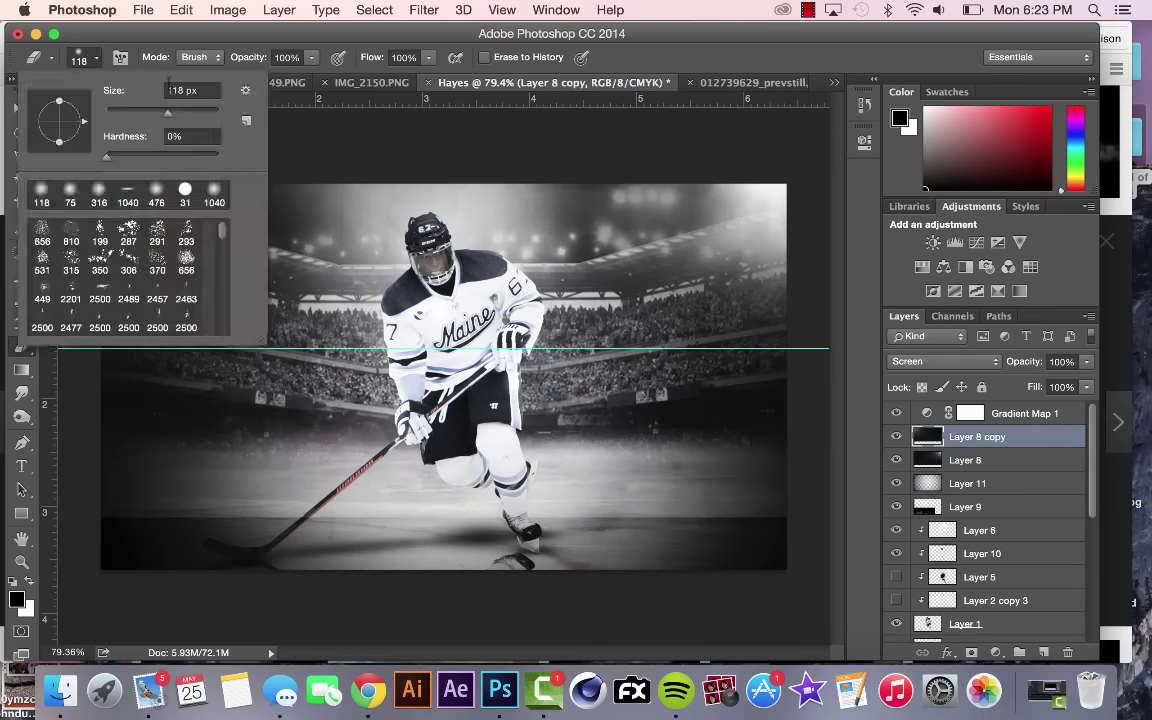
pyautogui.moveTo(167, 114); pyautogui.dragTo(190, 114)
pyautogui.moveTo(120, 510)
pyautogui.mouseDown()
pyautogui.moveTo(770, 510)
pyautogui.moveTo(127, 500)
pyautogui.mouseUp()
pyautogui.click(965, 460)
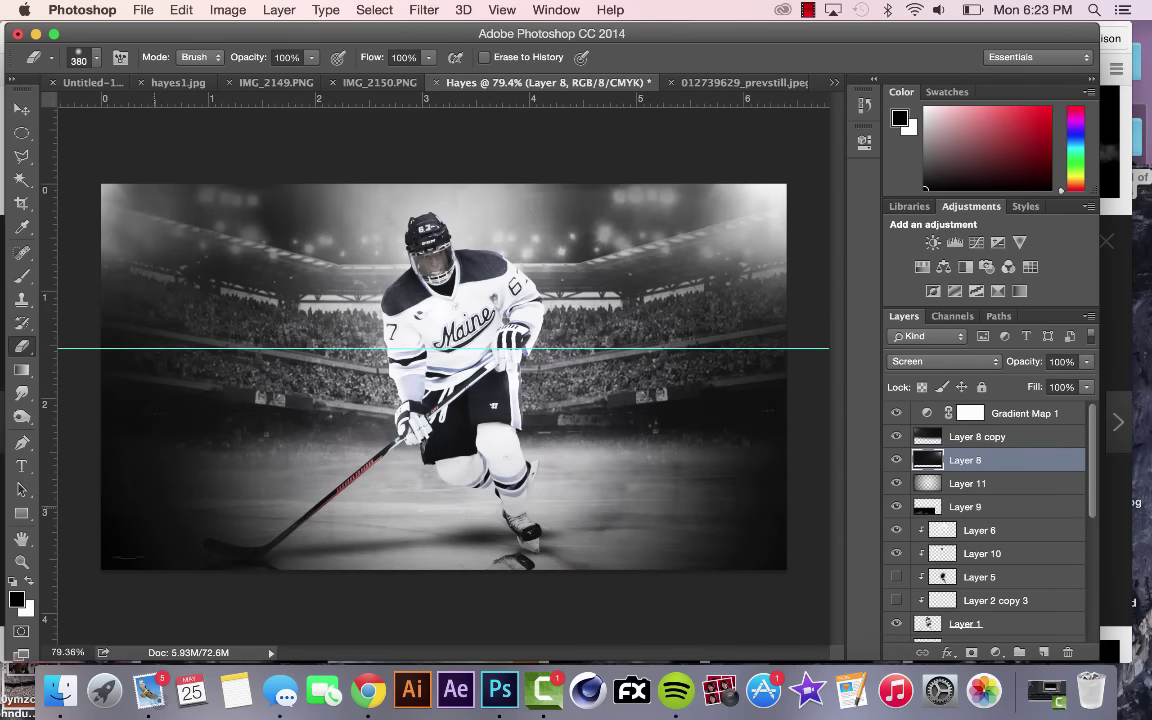
# Step: Duplicate Design Background 1, place the copy above Layer 11 and set its opacity to 31%
pyautogui.scroll(-5, 930, 540)
pyautogui.click(975, 581)
pyautogui.scroll(4, 950, 440)
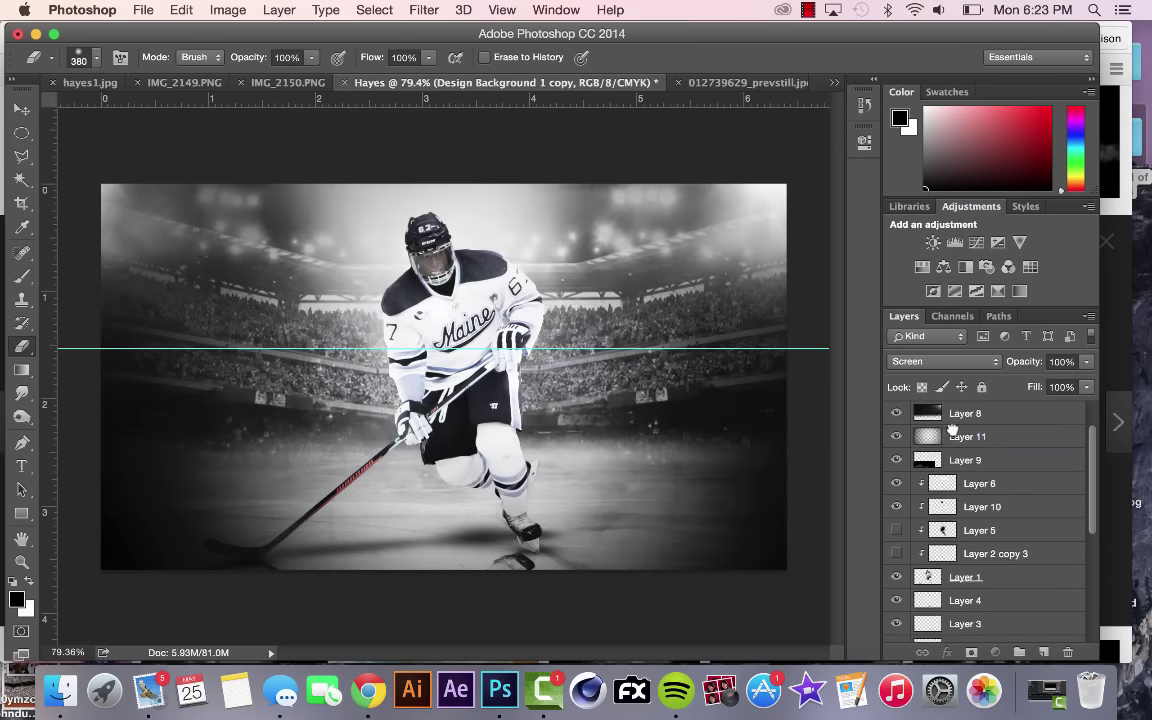
pyautogui.moveTo(952, 428); pyautogui.dragTo(952, 426)
pyautogui.moveTo(1086, 362); pyautogui.dragTo(1027, 381)
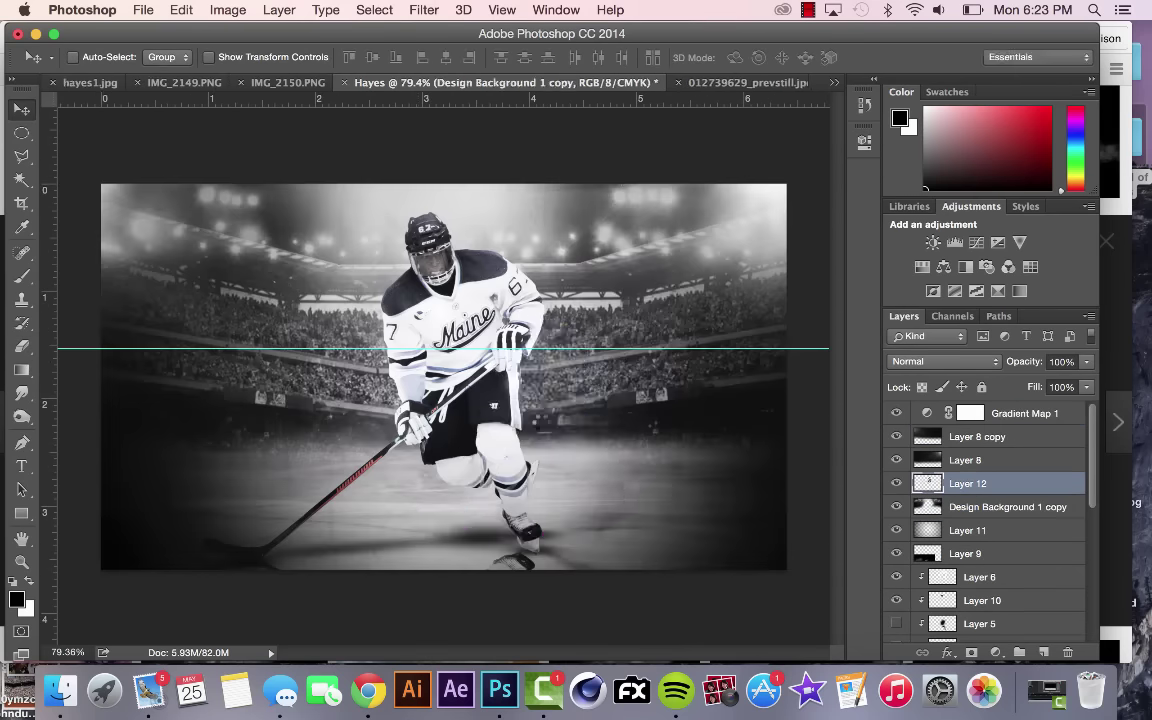
# Step: Try adding a second player cutout from another image to the composite, and delete it
pyautogui.moveTo(390, 470); pyautogui.dragTo(455, 473)
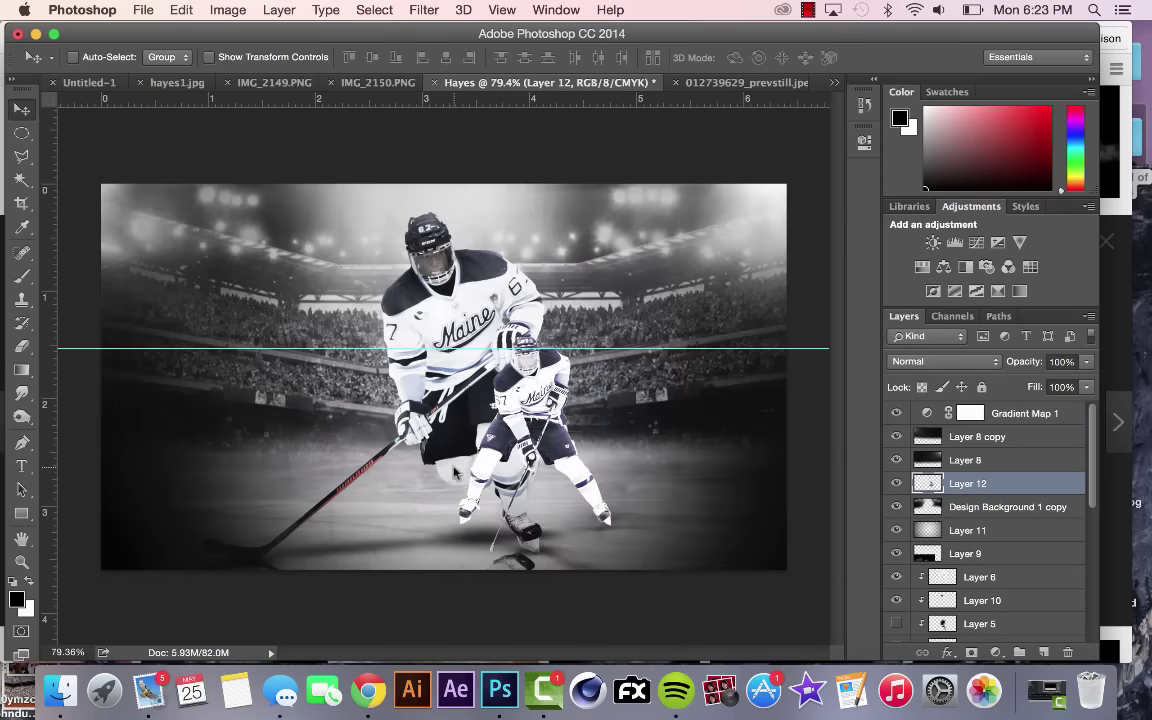
pyautogui.press('Delete')
pyautogui.click(200, 84)
pyautogui.moveTo(563, 218); pyautogui.dragTo(455, 397)
pyautogui.moveTo(455, 397); pyautogui.dragTo(709, 310)
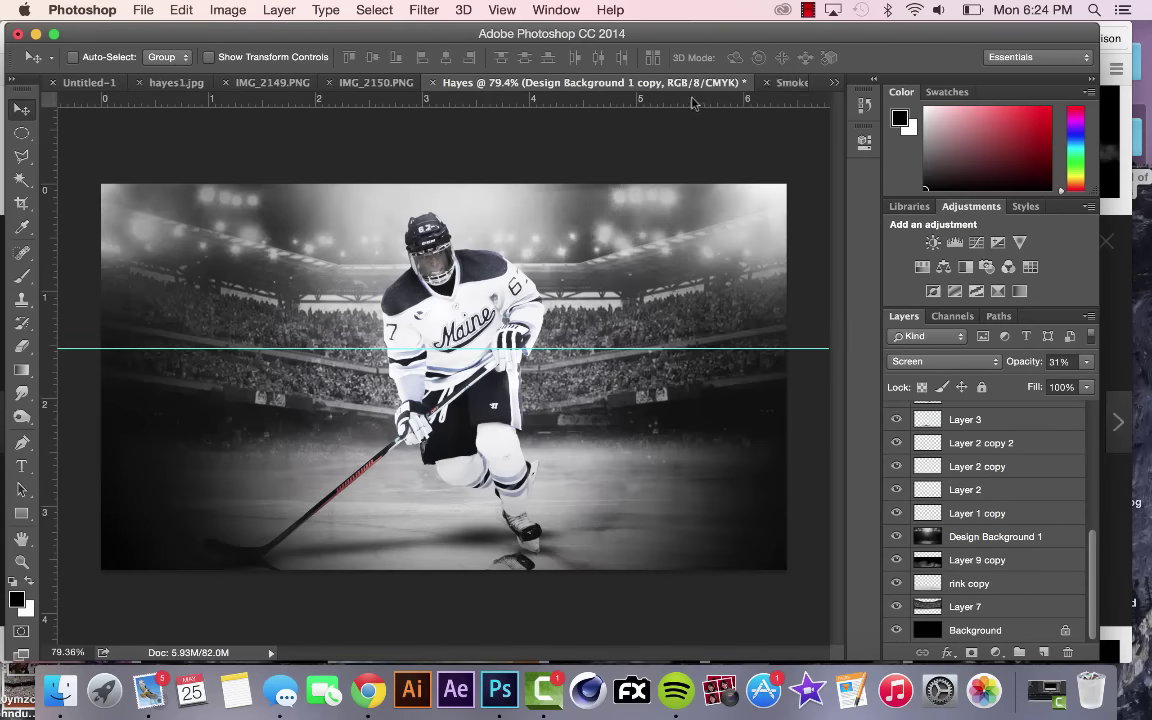
# Step: Try the blue flare image from the Desktop as a Screen layer over the composite
pyautogui.click(143, 9)
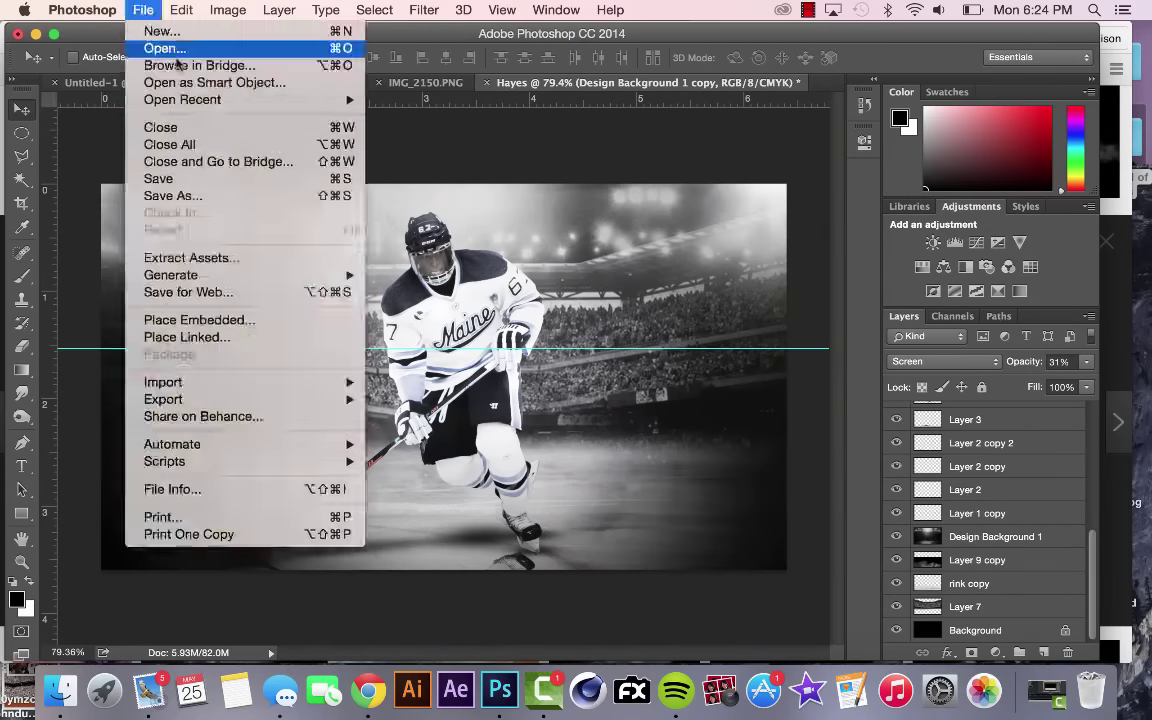
pyautogui.click(155, 47)
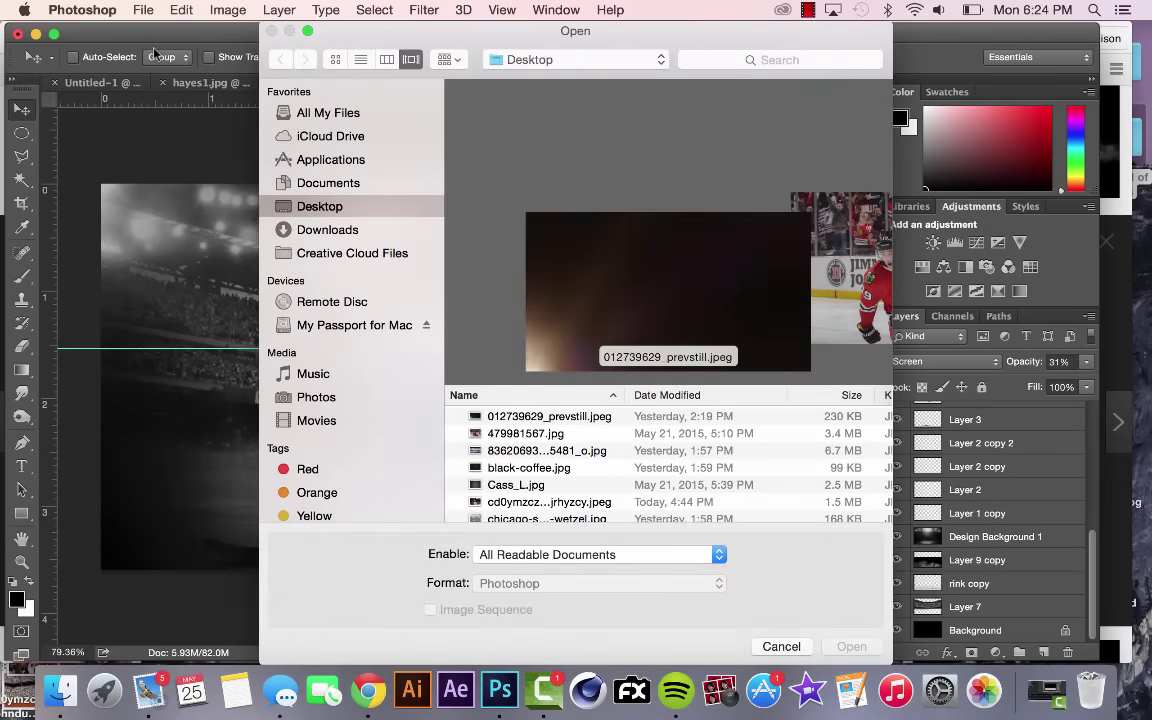
pyautogui.click(526, 434)
pyautogui.press('Down')
pyautogui.press('Down')
pyautogui.press('Down')
pyautogui.press('Down')
pyautogui.press('Down')
pyautogui.press('Down')
pyautogui.press('Down')
pyautogui.press('Down')
pyautogui.press('Down')
pyautogui.press('Down')
pyautogui.press('Down')
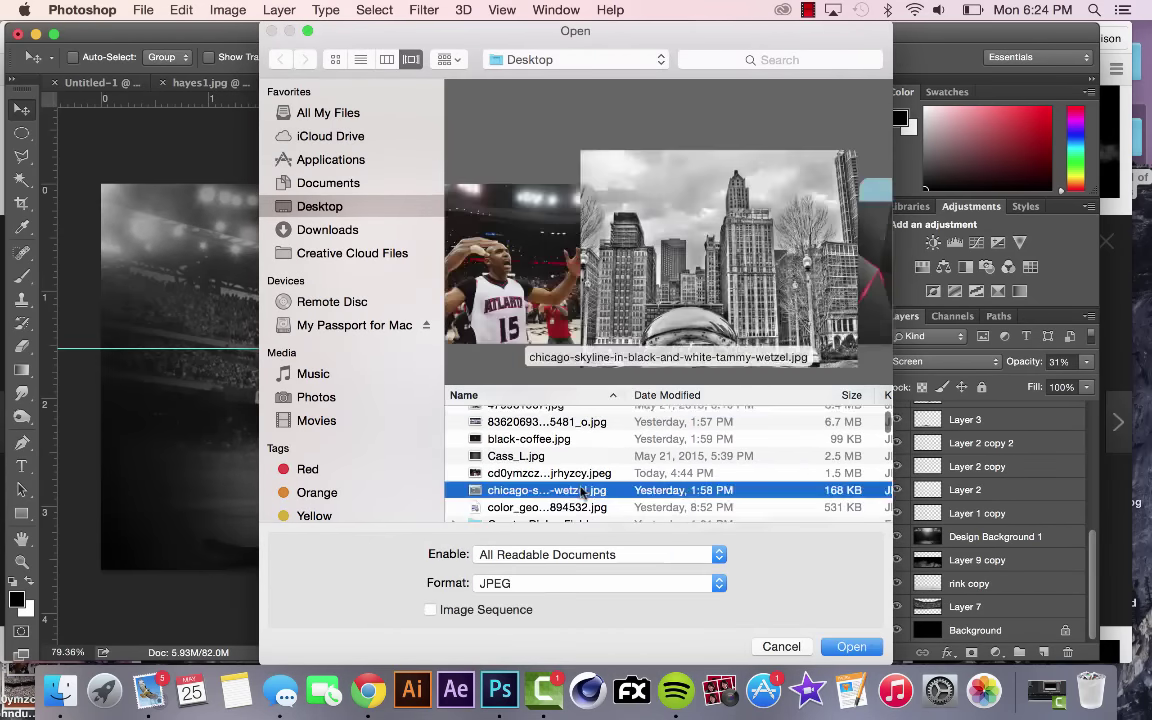
pyautogui.press('Up')
pyautogui.press('Up')
pyautogui.press('Return')
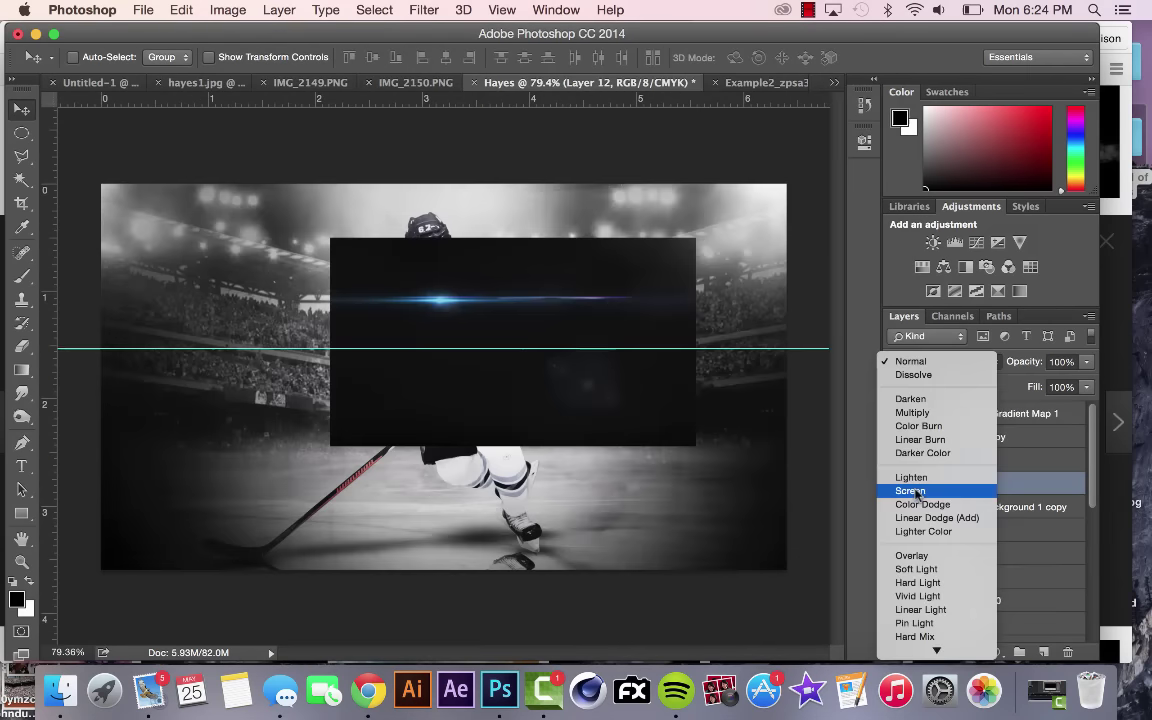
pyautogui.click(951, 488)
pyautogui.moveTo(435, 475); pyautogui.dragTo(515, 285)
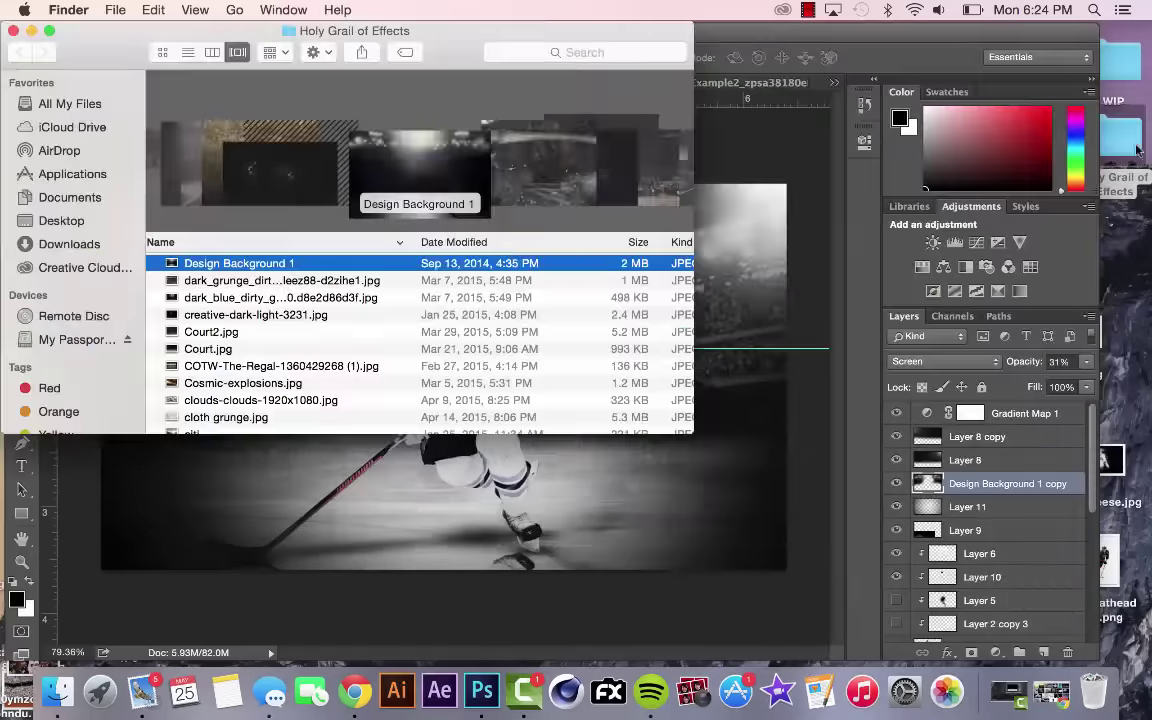
# Step: Browse the Holy Grail of Effects folder in Finder for an overlay image, and return to Photoshop
pyautogui.press('Down')
pyautogui.press('Down')
pyautogui.press('Down')
pyautogui.press('Down')
pyautogui.press('Down')
pyautogui.press('Down')
pyautogui.press('Down')
pyautogui.press('Down')
pyautogui.press('Down')
pyautogui.press('Down')
pyautogui.press('Down')
pyautogui.press('Down')
pyautogui.press('Down')
pyautogui.press('Down')
pyautogui.press('Down')
pyautogui.press('Down')
pyautogui.press('Down')
pyautogui.press('Down')
pyautogui.press('Down')
pyautogui.press('Down')
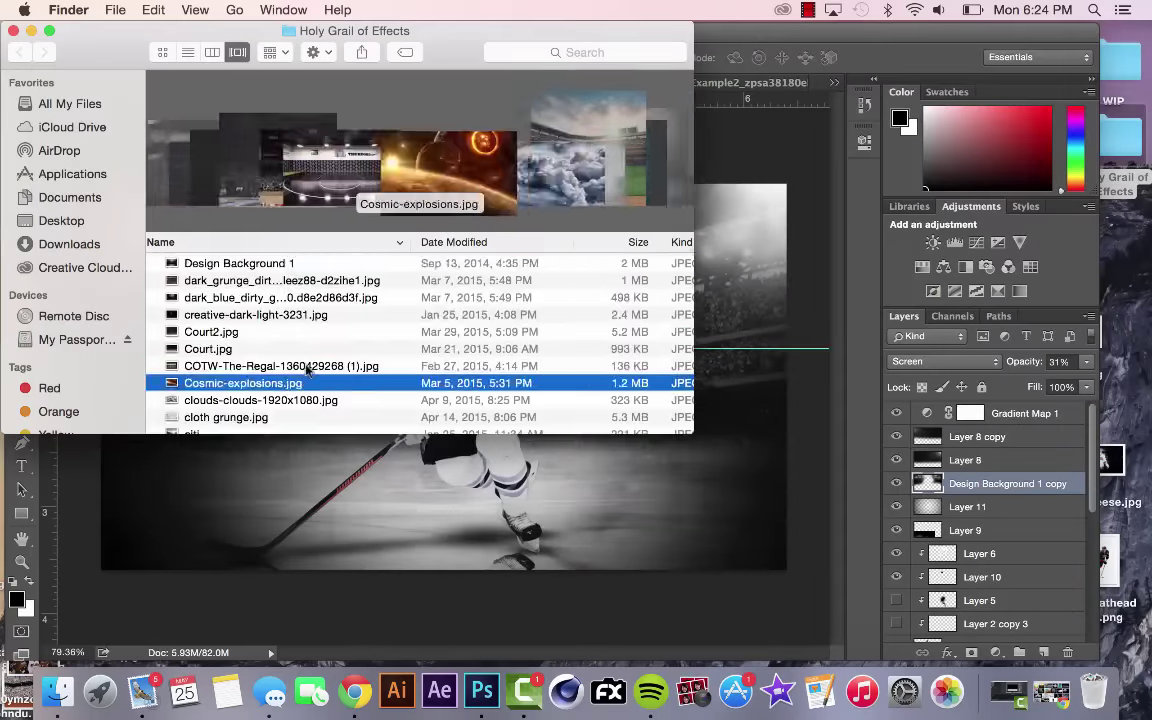
pyautogui.press('Down')
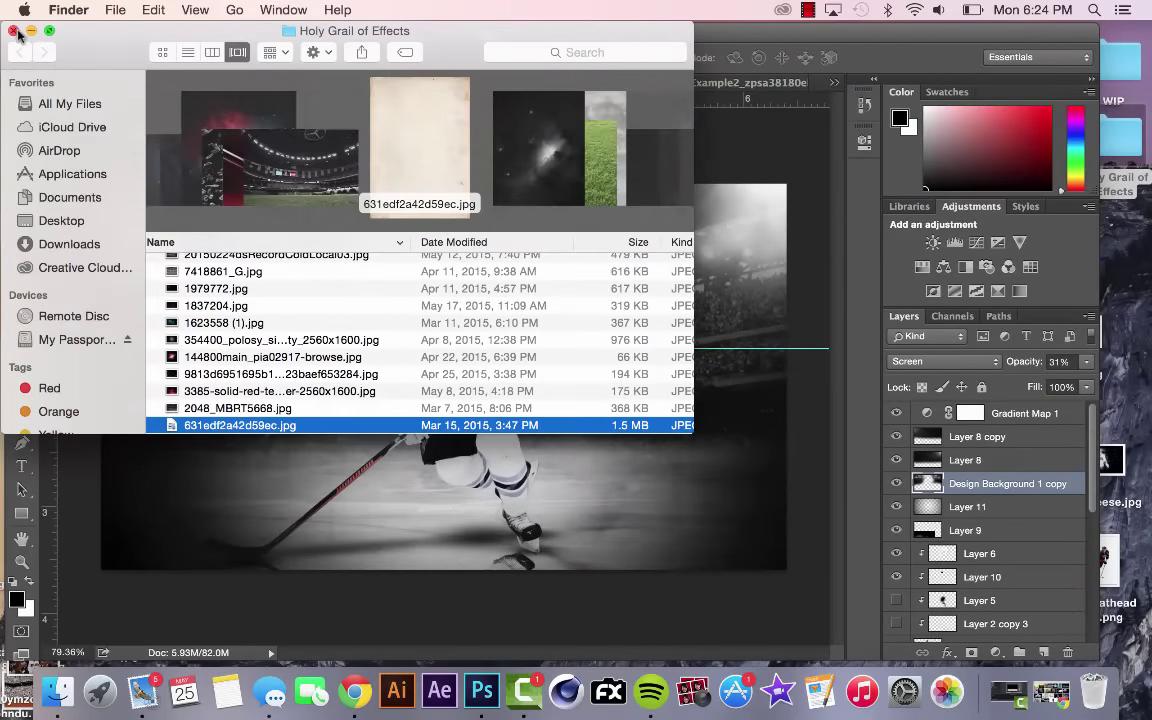
pyautogui.click(14, 31)
pyautogui.moveTo(968, 28); pyautogui.dragTo(686, 25)
pyautogui.moveTo(774, 28); pyautogui.dragTo(239, 4)
pyautogui.press('F11')
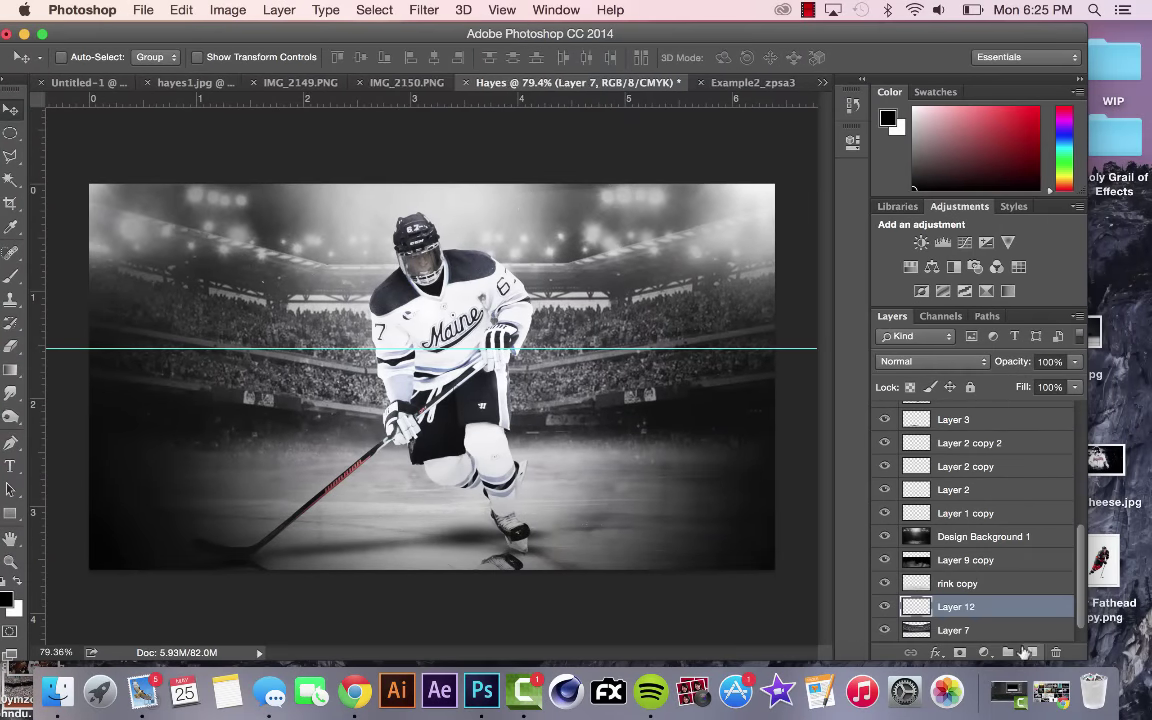
# Step: Add a black-filled layer above Layer 7, set it to Soft Light and lower its opacity
pyautogui.hotkey('ctrl', 'shift', 'alt', 'n')
pyautogui.click(11, 368)
pyautogui.click(110, 381)
pyautogui.click(300, 300)
pyautogui.click(930, 361)
pyautogui.click(904, 568)
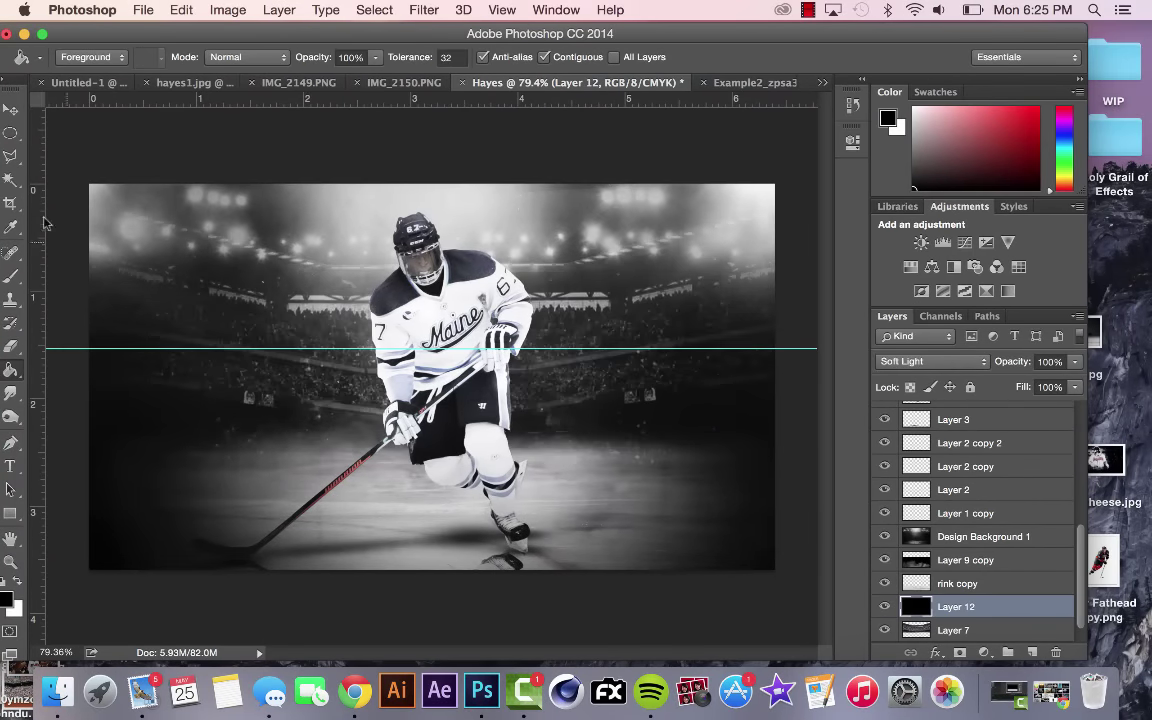
pyautogui.moveTo(1075, 361); pyautogui.dragTo(1027, 387)
pyautogui.press('b')
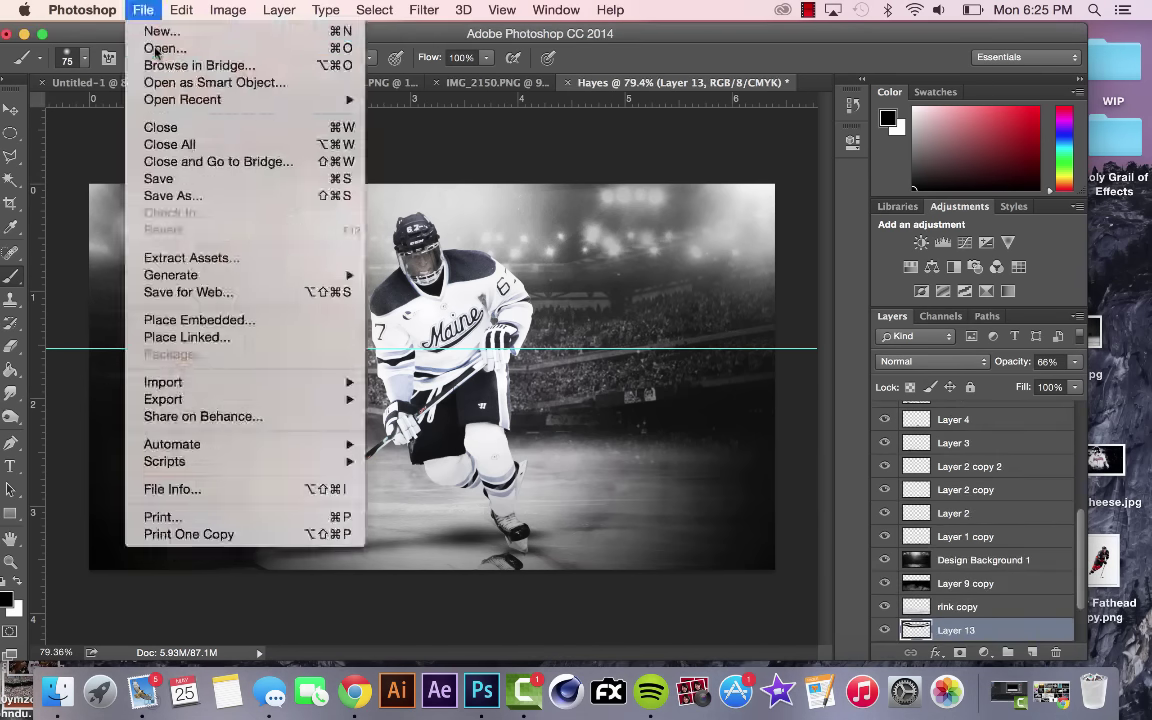
# Step: Search for "ice spray" and open NHL 15 Xbox One Template (1).psd
pyautogui.click(155, 50)
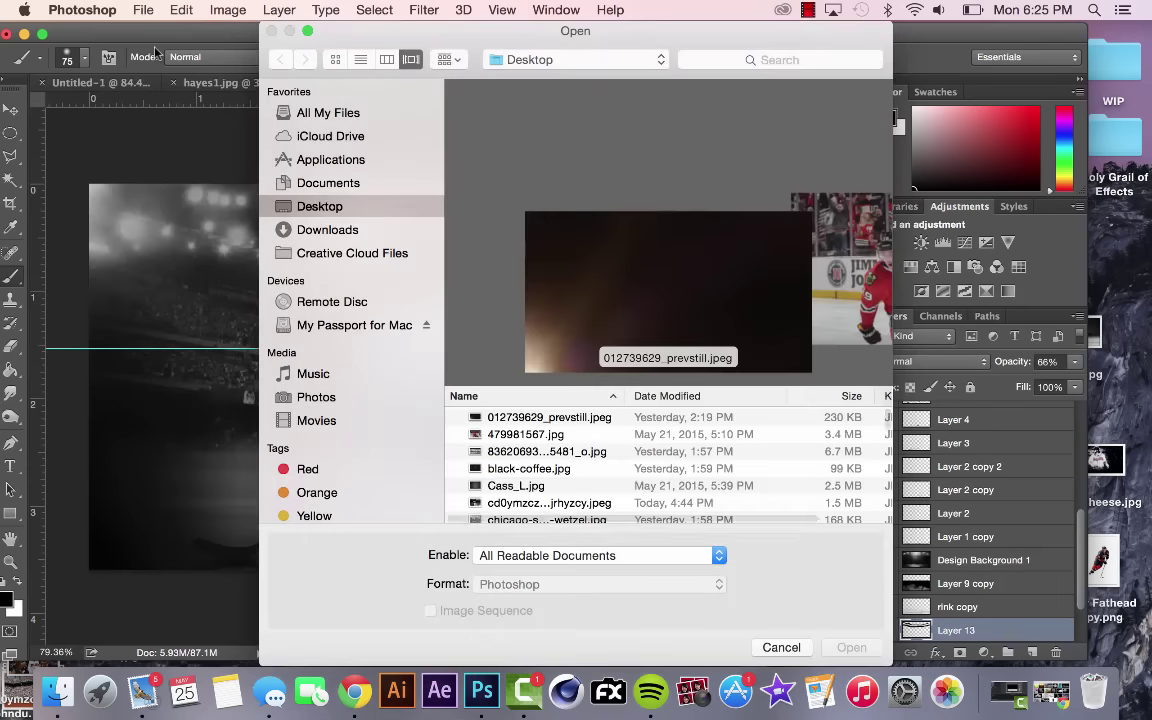
pyautogui.write('ice spray')
pyautogui.scroll(-10, 548, 447)
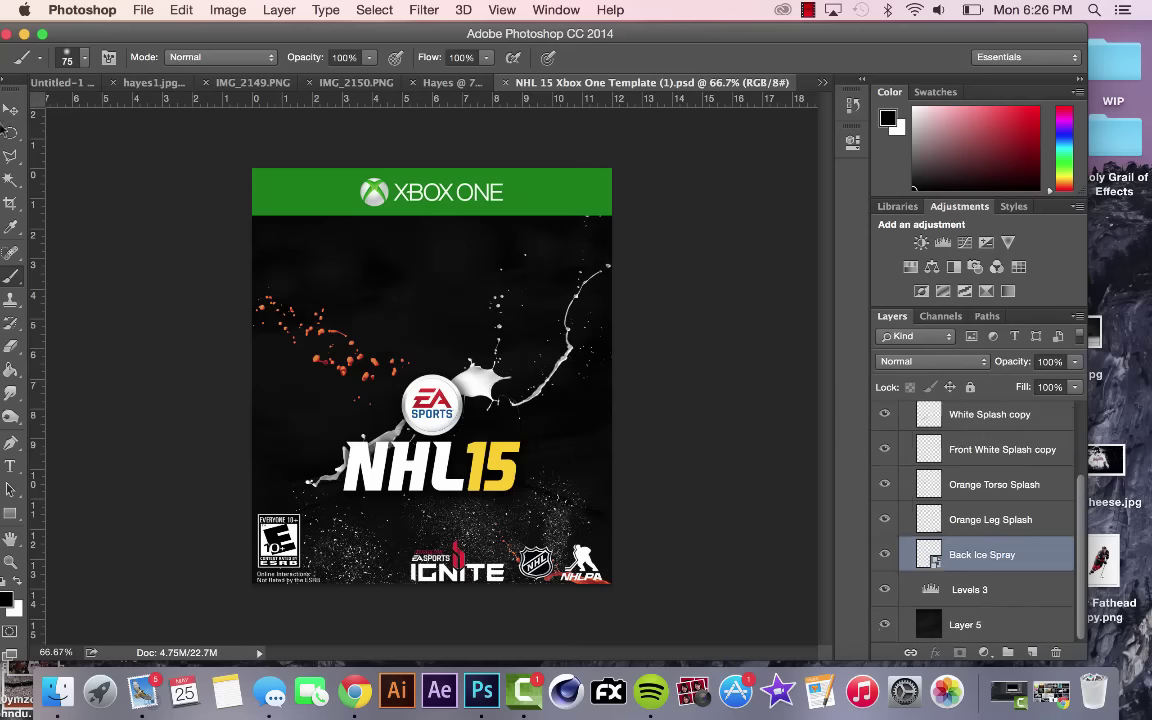
# Step: Bring the template's Front Ice Spray layer into the Hayes composite beneath Layer 9, and show Layer 5 and Layer 2 copy 3 again
pyautogui.click(11, 109)
pyautogui.scroll(5, 980, 489)
pyautogui.click(980, 488)
pyautogui.moveTo(440, 480)
pyautogui.mouseDown()
pyautogui.moveTo(443, 90)
pyautogui.moveTo(355, 397)
pyautogui.mouseUp()
pyautogui.moveTo(355, 397); pyautogui.dragTo(541, 442)
pyautogui.moveTo(959, 628)
pyautogui.mouseDown()
pyautogui.moveTo(953, 300)
pyautogui.moveTo(941, 472)
pyautogui.mouseUp()
pyautogui.moveTo(884, 507); pyautogui.dragTo(884, 577)
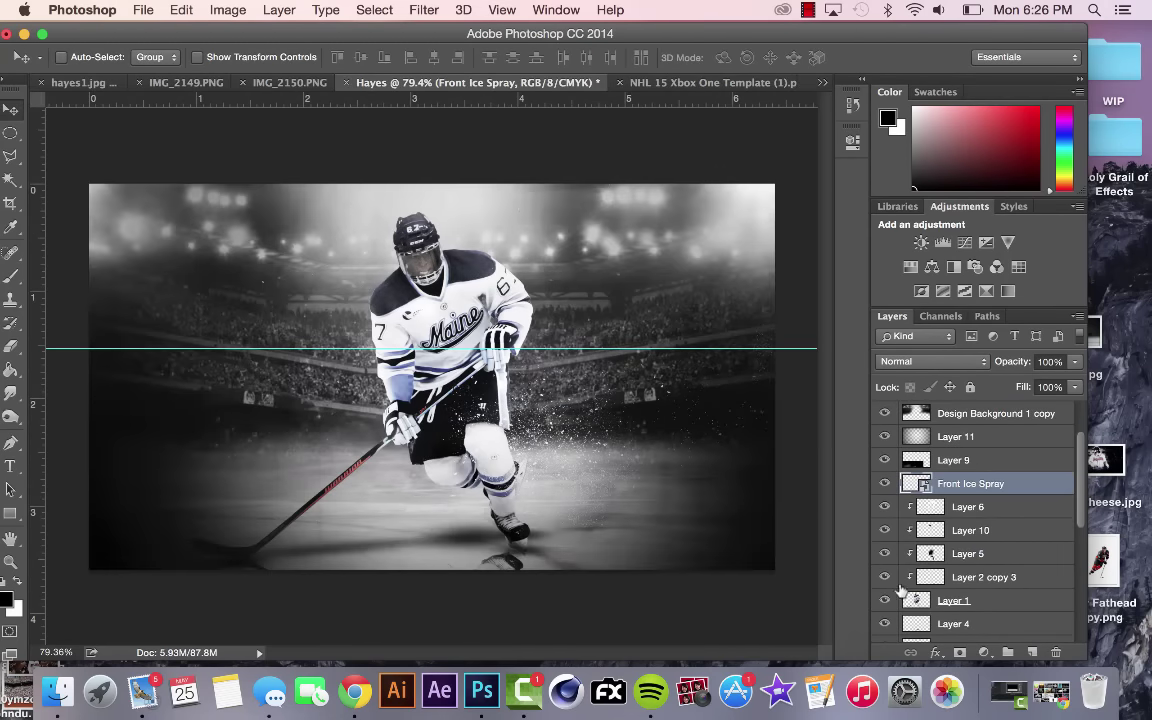
# Step: Scale the ice spray to about 8.3% and flip it horizontally over the player's legs
pyautogui.press('super+t')
pyautogui.moveTo(789, 313)
pyautogui.mouseDown()
pyautogui.moveTo(609, 426)
pyautogui.moveTo(613, 417)
pyautogui.mouseUp()
pyautogui.click(181, 10)
pyautogui.moveTo(255, 393)
pyautogui.click(405, 593)
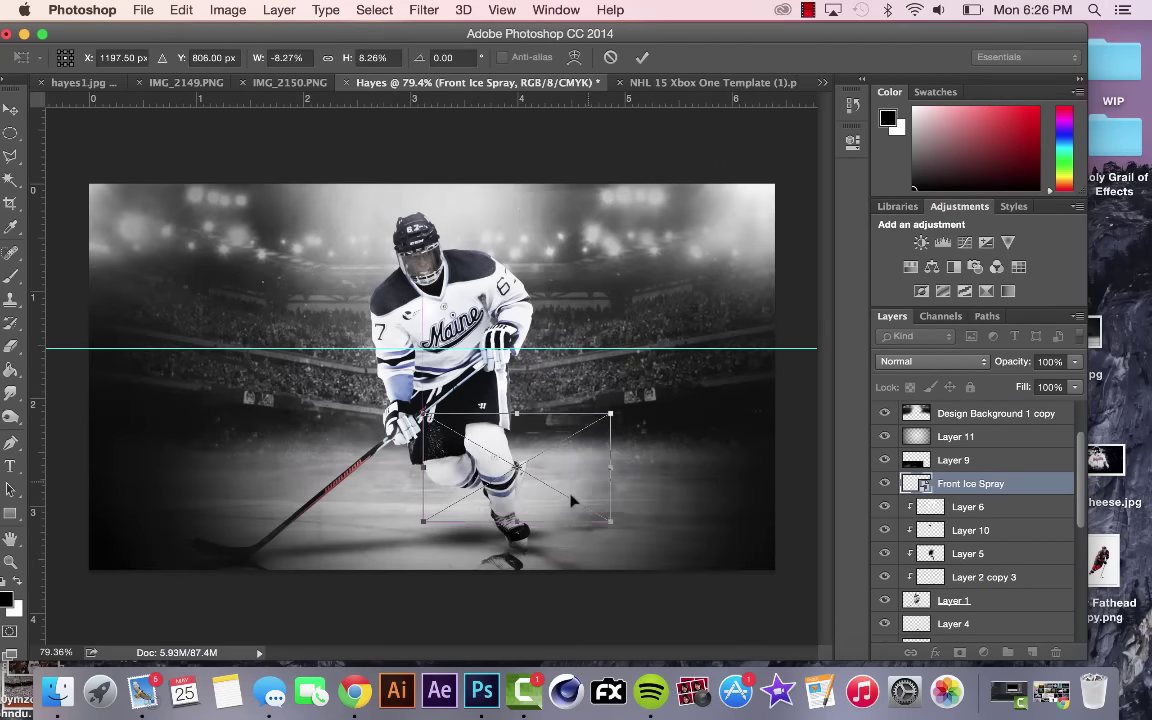
pyautogui.press('Return')
# Step: Rasterize the Front Ice Spray layer and trim it with the 380 px Eraser
pyautogui.click(11, 347)
pyautogui.click(519, 519)
pyautogui.click(722, 278)
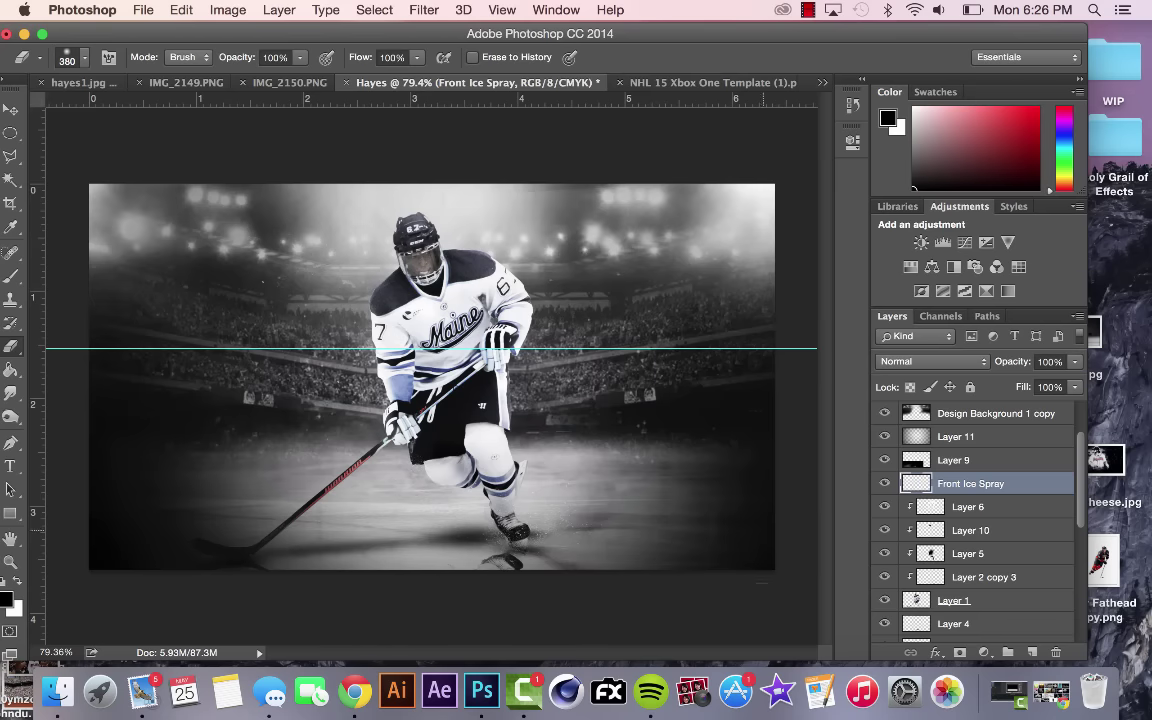
# Step: Duplicate the ice spray layer, then enlarge and reposition the copy around the player's skate
pyautogui.press('super+j')
pyautogui.press('super+t')
pyautogui.moveTo(593, 451); pyautogui.dragTo(743, 362)
pyautogui.moveTo(641, 482)
pyautogui.mouseDown()
pyautogui.moveTo(529, 487)
pyautogui.moveTo(550, 435)
pyautogui.mouseUp()
pyautogui.press('Return')
pyautogui.press('e')
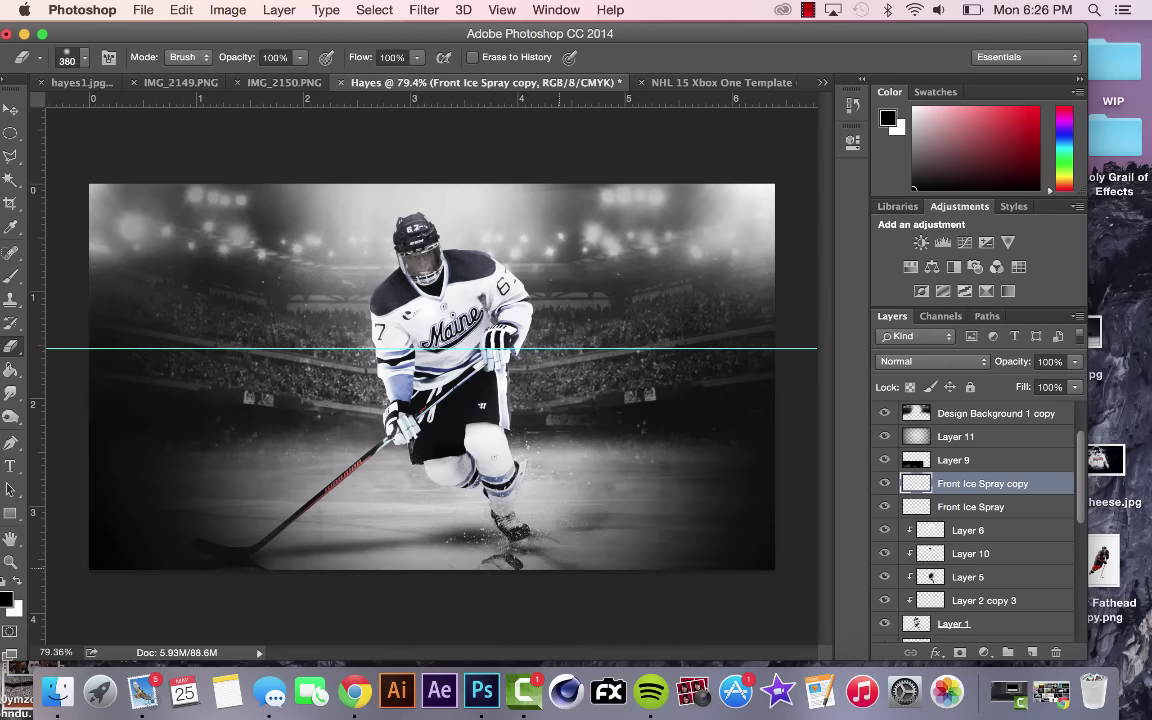
# Step: Compare the image with and without Gradient Map 1, and add a second Gradient Map adjustment above it
pyautogui.scroll(3, 1012, 474)
pyautogui.click(885, 413)
pyautogui.click(885, 413)
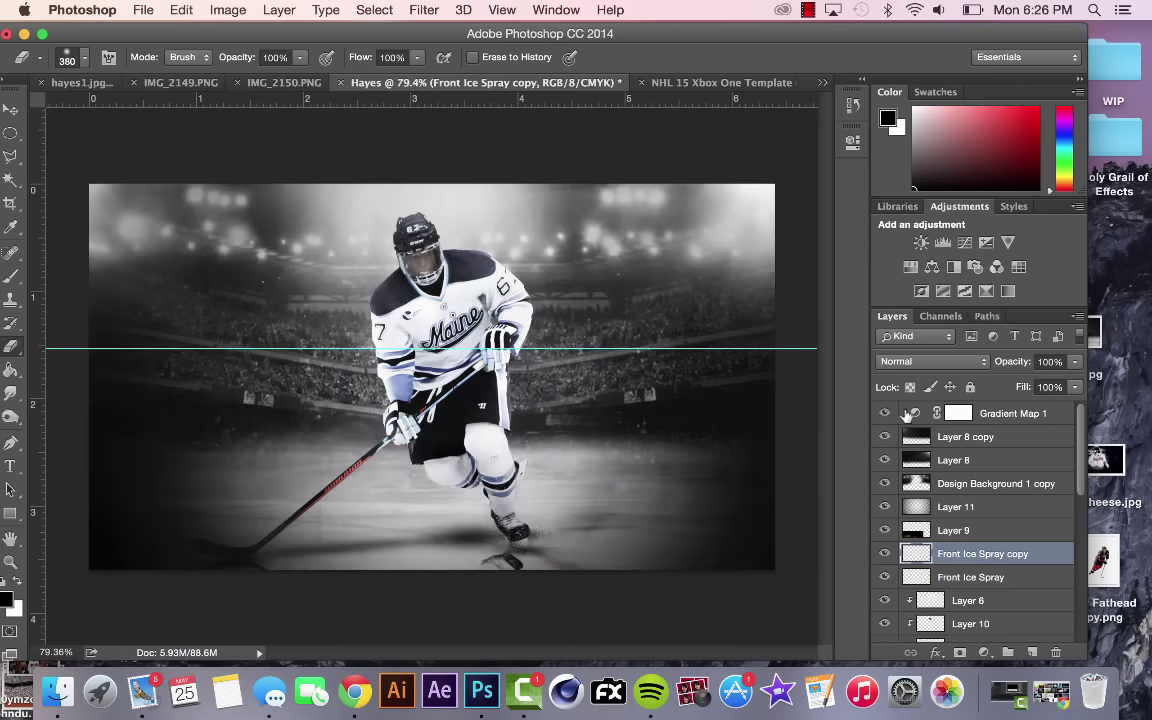
pyautogui.click(996, 420)
pyautogui.click(1008, 291)
pyautogui.click(930, 362)
pyautogui.click(655, 215)
# Step: Change the black stop of the Gradient Map 2 gradient to teal
pyautogui.click(702, 190)
pyautogui.click(690, 414)
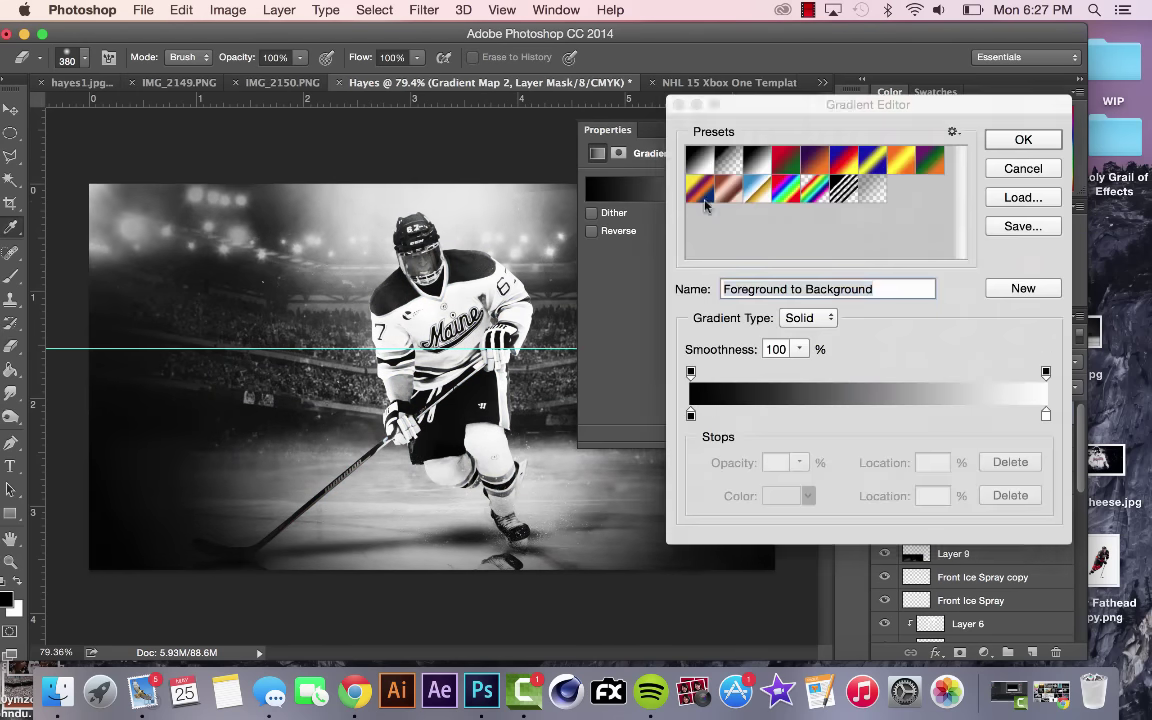
pyautogui.click(781, 496)
pyautogui.click(817, 252)
pyautogui.moveTo(776, 234); pyautogui.dragTo(784, 265)
pyautogui.press('Return')
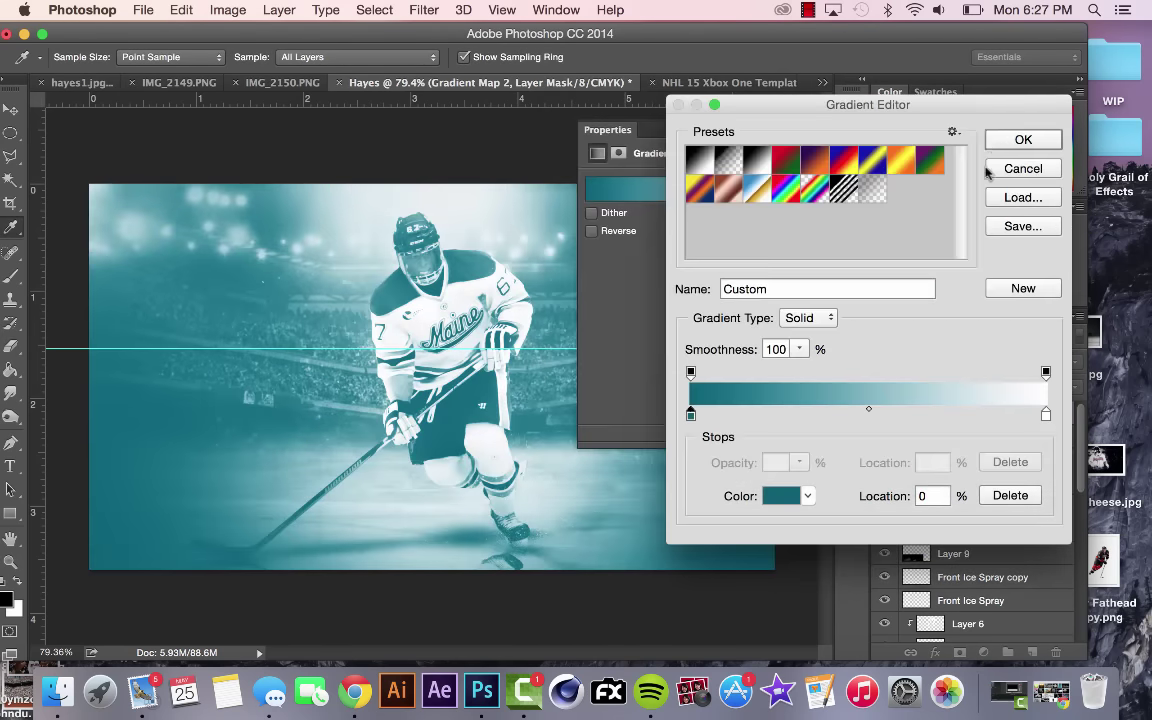
pyautogui.press('Return')
# Step: Try different blend modes on Gradient Map 2 and lower its opacity
pyautogui.click(940, 362)
pyautogui.click(904, 570)
pyautogui.click(908, 362)
pyautogui.click(902, 283)
pyautogui.moveTo(1075, 362); pyautogui.dragTo(1008, 384)
pyautogui.click(910, 363)
pyautogui.click(908, 443)
# Step: Recolor the dark stop of the Gradient Map 2 gradient for a dark blue tint
pyautogui.doubleClick(915, 413)
pyautogui.click(690, 188)
pyautogui.click(690, 414)
pyautogui.click(781, 496)
pyautogui.click(817, 257)
pyautogui.moveTo(787, 234); pyautogui.dragTo(796, 148)
pyautogui.click(817, 245)
pyautogui.press('Return')
pyautogui.press('Return')
pyautogui.click(808, 131)
# Step: Denoise the player on Layer 1 with Topaz DeNoise at an overall strength of 0.26, and duplicate the layer
pyautogui.press('z')
pyautogui.moveTo(402, 278)
pyautogui.mouseDown()
pyautogui.moveTo(520, 285)
pyautogui.moveTo(398, 285)
pyautogui.mouseUp()
pyautogui.scroll(-5, 1018, 527)
pyautogui.click(925, 530)
pyautogui.click(424, 9)
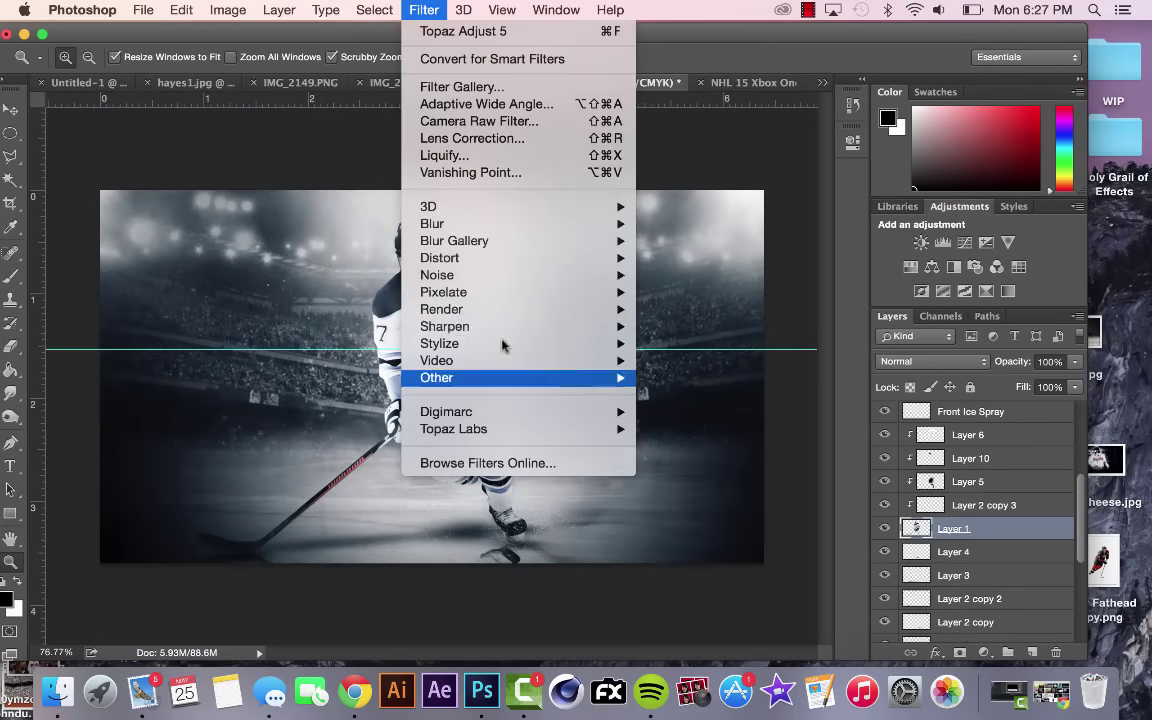
pyautogui.moveTo(470, 429)
pyautogui.click(681, 514)
pyautogui.moveTo(911, 403); pyautogui.dragTo(920, 403)
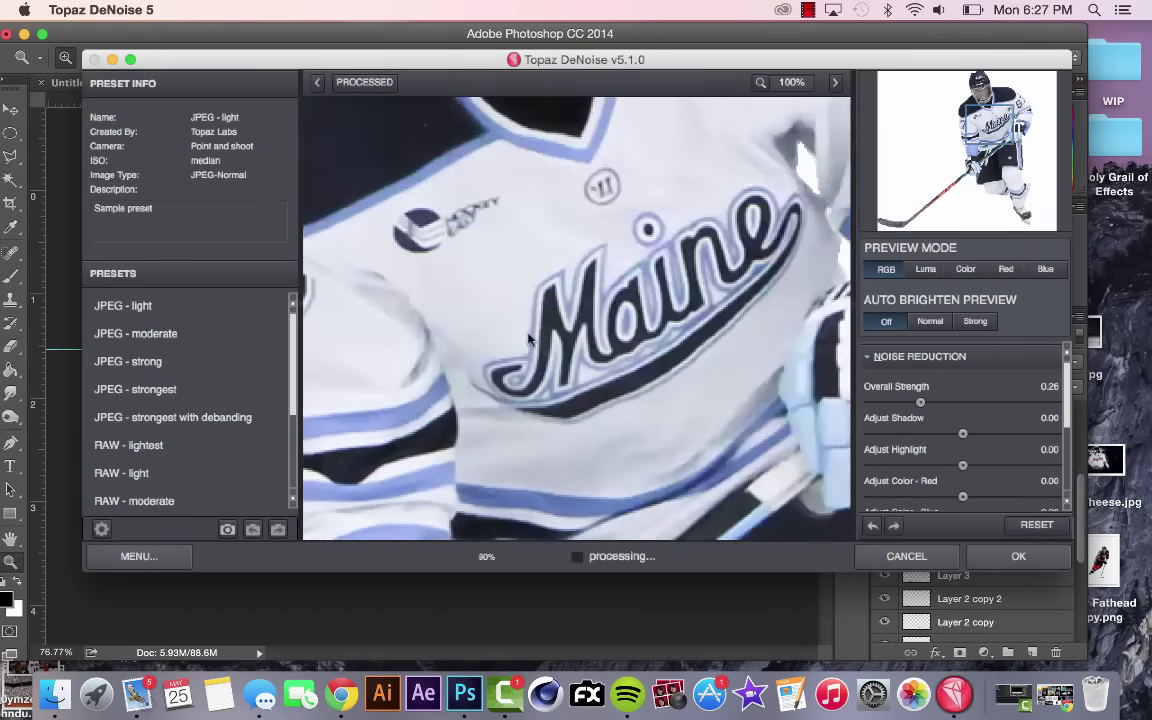
pyautogui.click(993, 556)
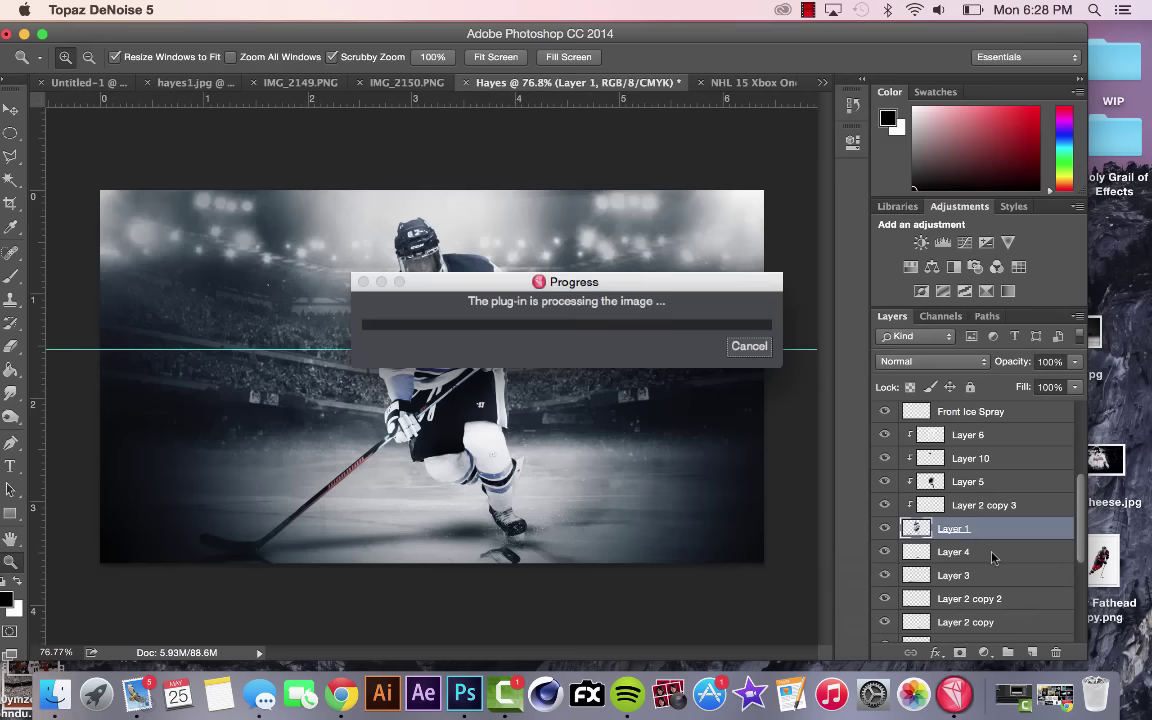
pyautogui.press('super+j')
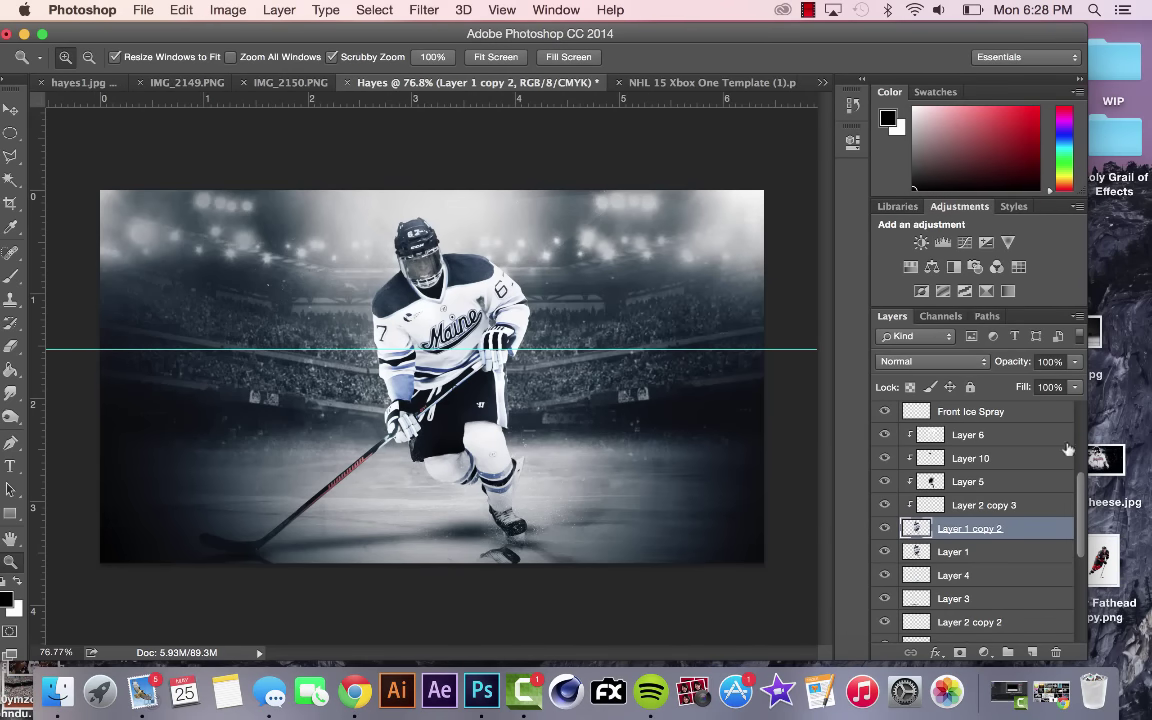
# Step: Clip Layer 1 copy 2 to Layer 1 and darken the copy with an Exposure adjustment using a lower exposure value
pyautogui.keyDown('alt'); pyautogui.click(904, 540); pyautogui.keyUp('alt')
pyautogui.click(228, 10)
pyautogui.moveTo(252, 59)
pyautogui.click(437, 111)
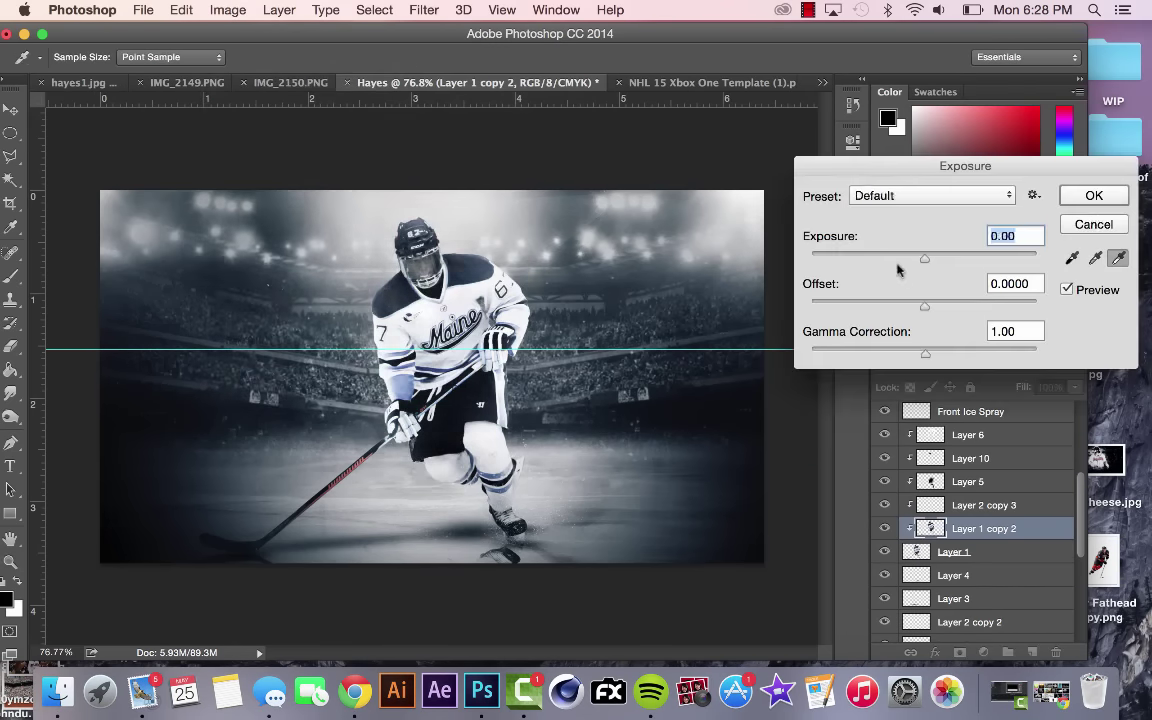
pyautogui.moveTo(925, 259); pyautogui.dragTo(911, 260)
pyautogui.click(1094, 195)
# Step: Erase the darkened copy along the player's shoulder and arm edge with a 169 px eraser to bring back the bright rim
pyautogui.press('e')
pyautogui.press('super+z')
pyautogui.click(75, 56)
pyautogui.moveTo(185, 110); pyautogui.dragTo(169, 109)
pyautogui.moveTo(510, 285); pyautogui.dragTo(528, 339)
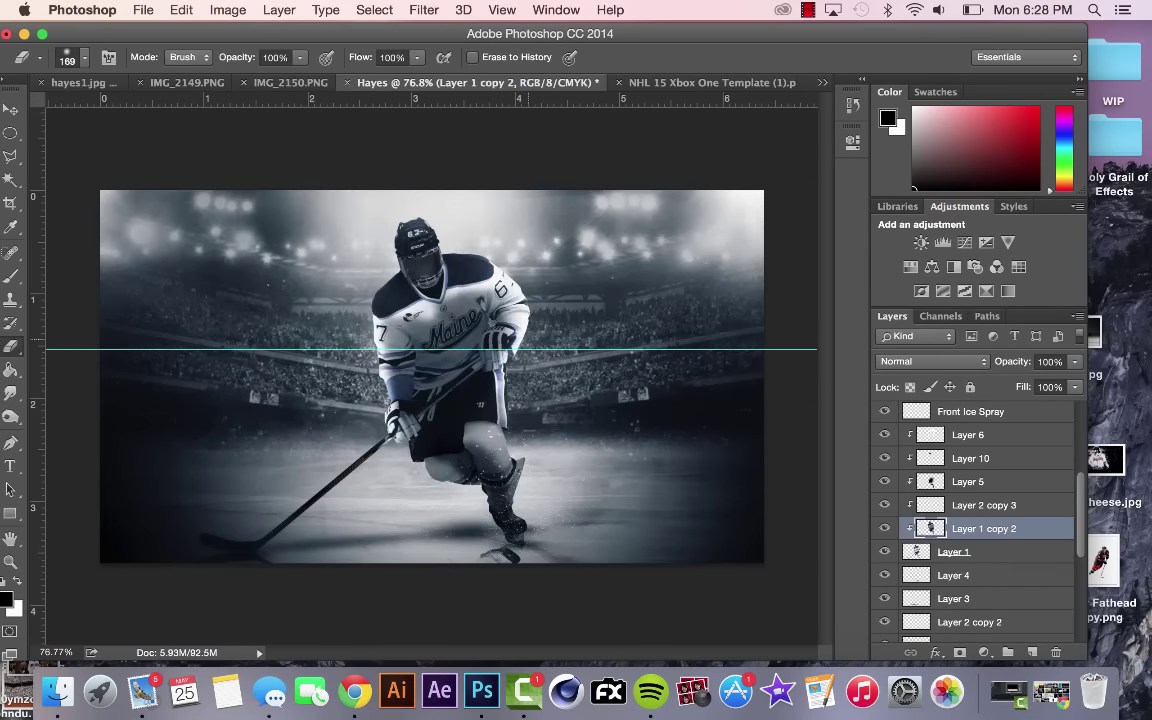